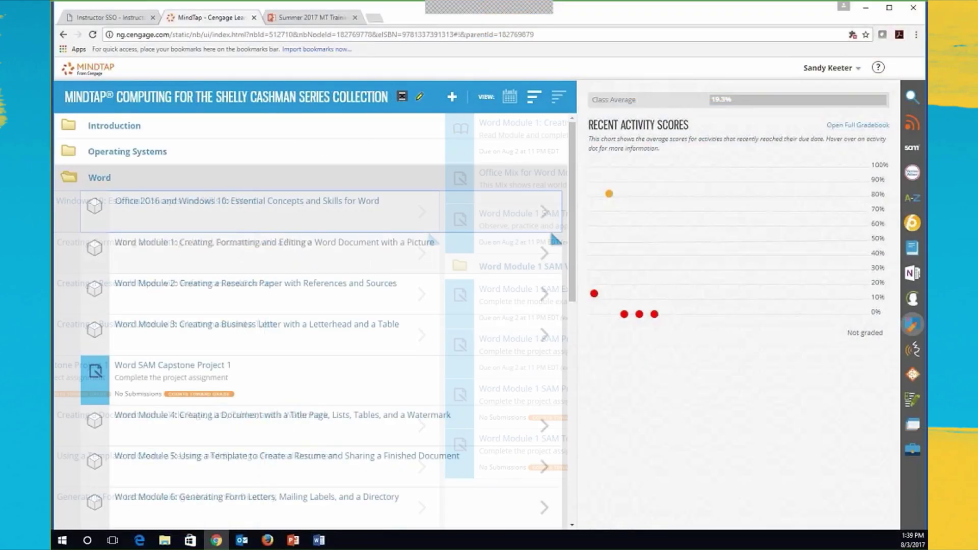
Step: Collapse the Word folder in the course outline and open the course's SAM assignments list
{"action": "left_click", "coordinate": [91, 139]}
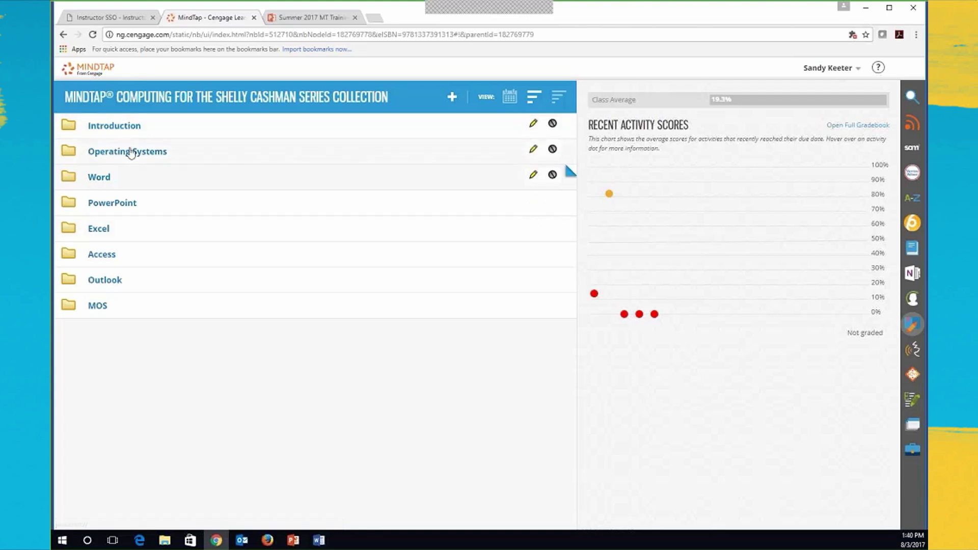
{"action": "left_click", "coordinate": [912, 148]}
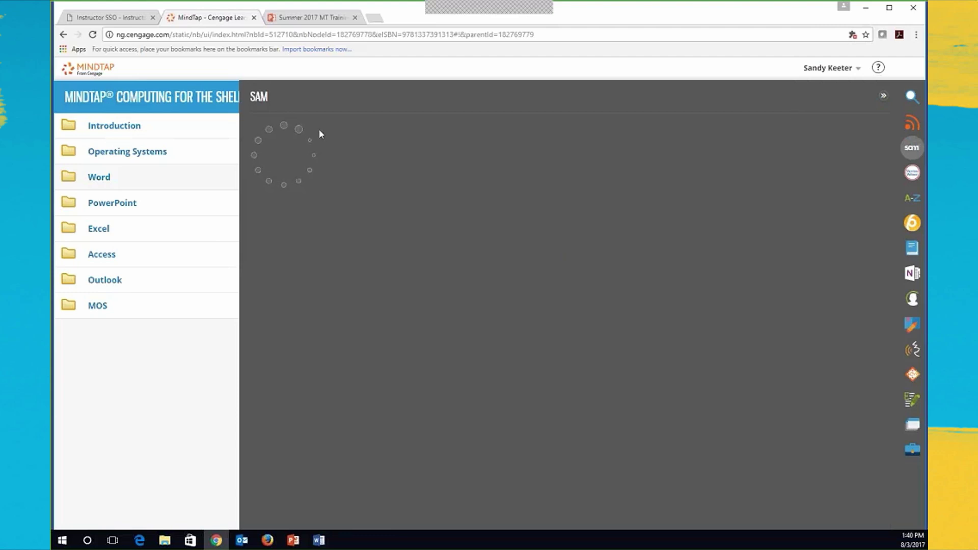
{"action": "left_click", "coordinate": [883, 98]}
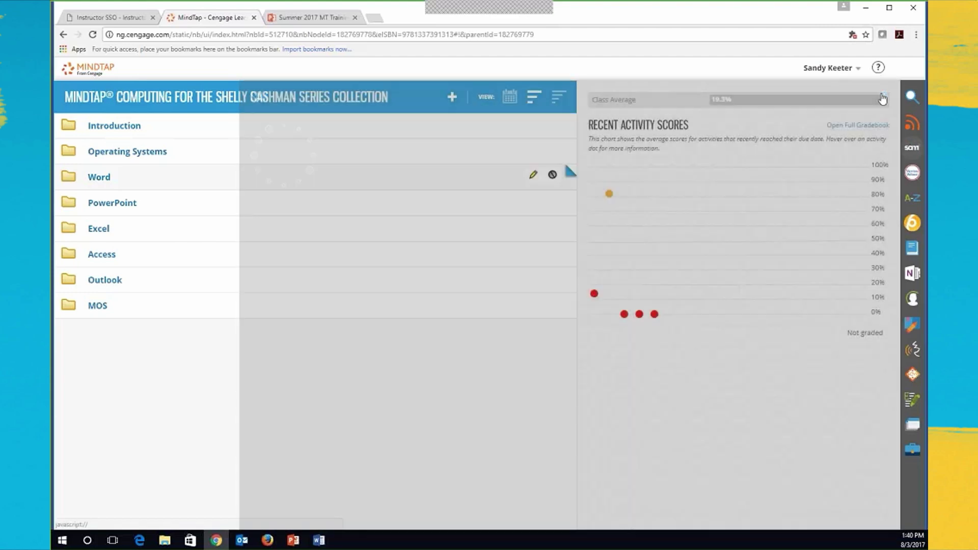
{"action": "left_click", "coordinate": [912, 147]}
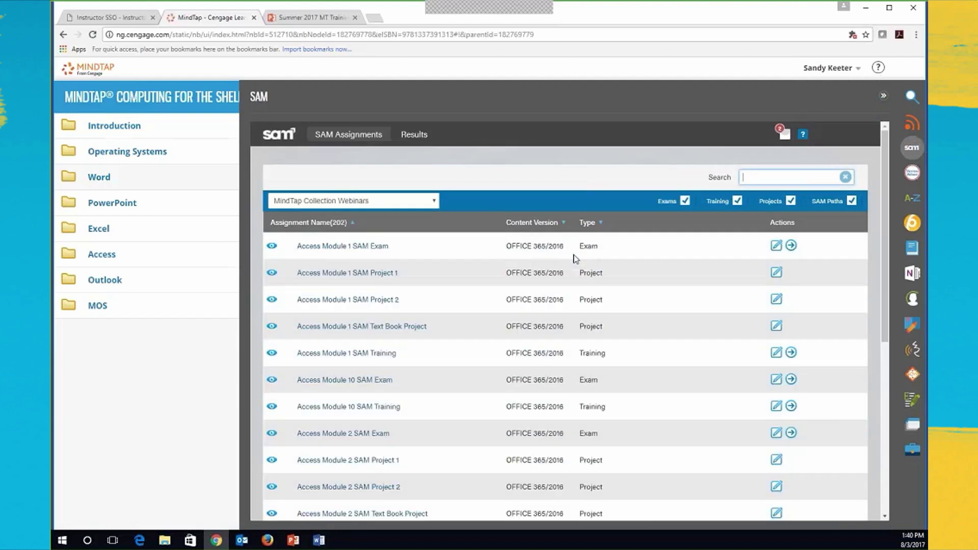
{"action": "scroll", "coordinate": [574, 260], "scroll_direction": "down", "scroll_amount": 1}
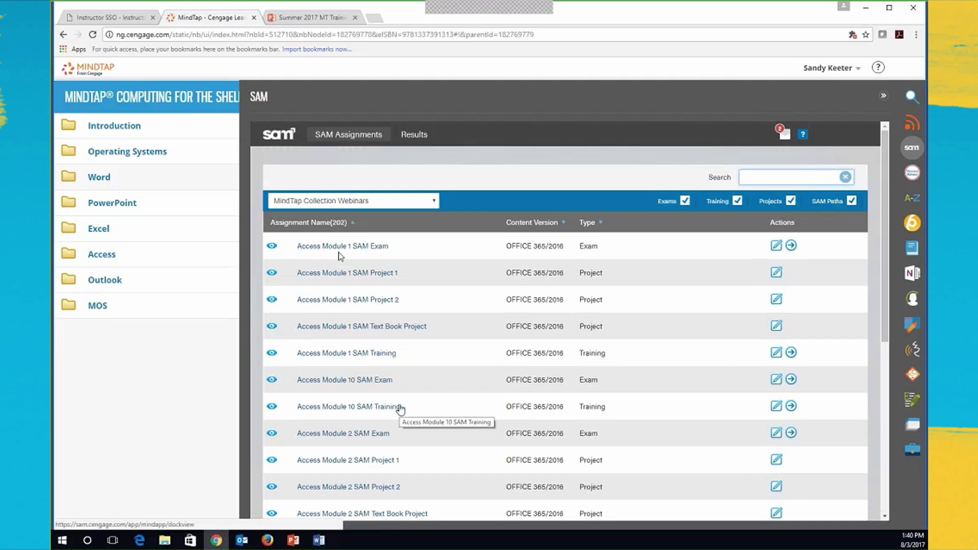
Step: Preview the performance tasks of the Access Module 1 SAM Exam and close the preview
{"action": "left_click", "coordinate": [271, 247]}
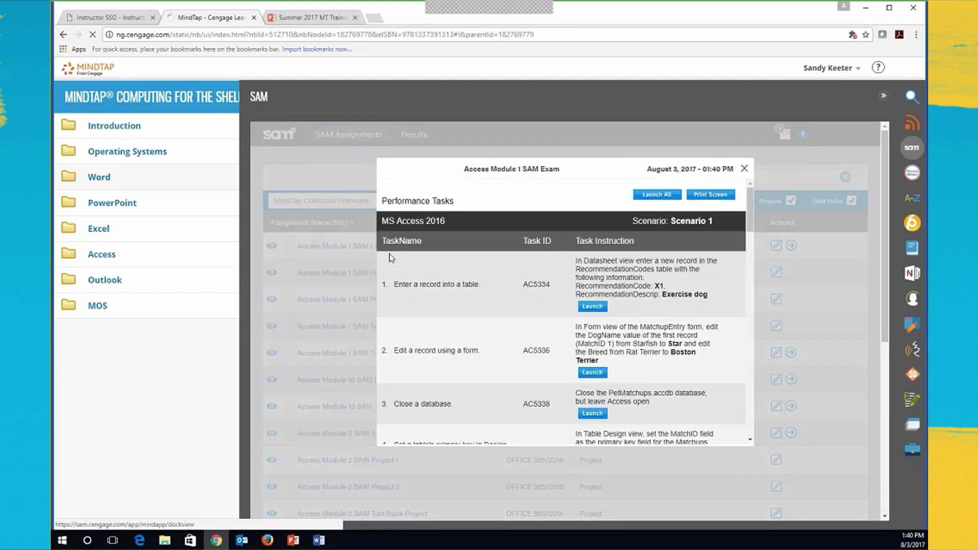
{"action": "scroll", "coordinate": [474, 290], "scroll_direction": "down", "scroll_amount": 2}
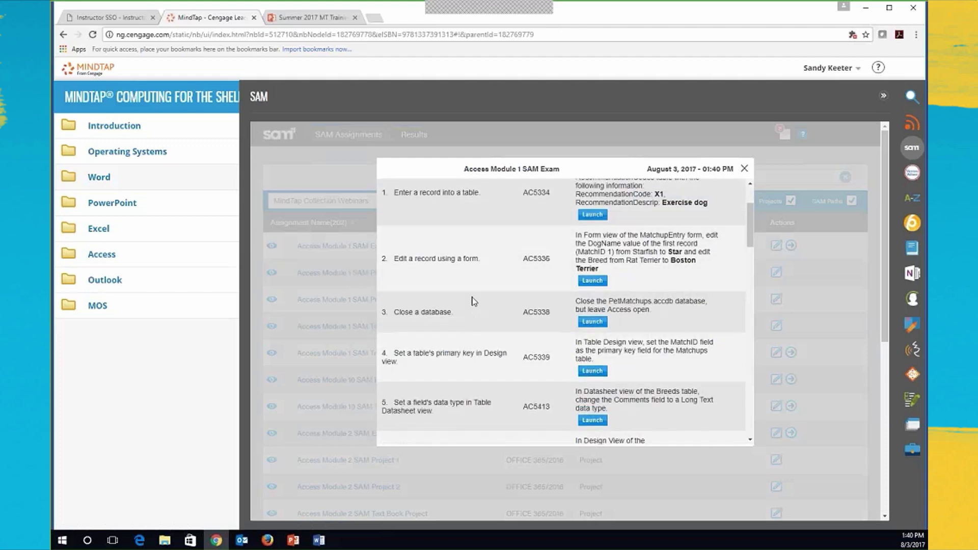
{"action": "scroll", "coordinate": [472, 301], "scroll_direction": "down", "scroll_amount": 6}
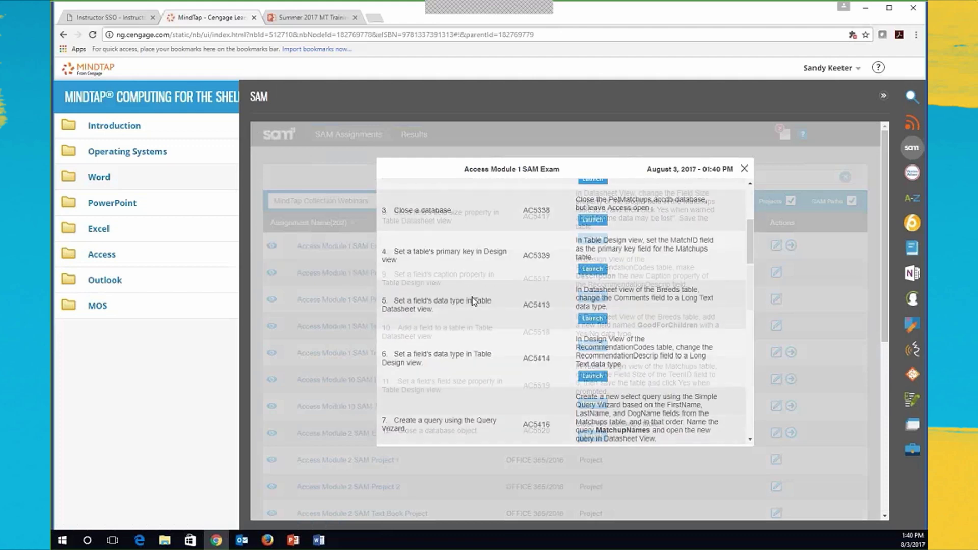
{"action": "scroll", "coordinate": [473, 301], "scroll_direction": "up", "scroll_amount": 5}
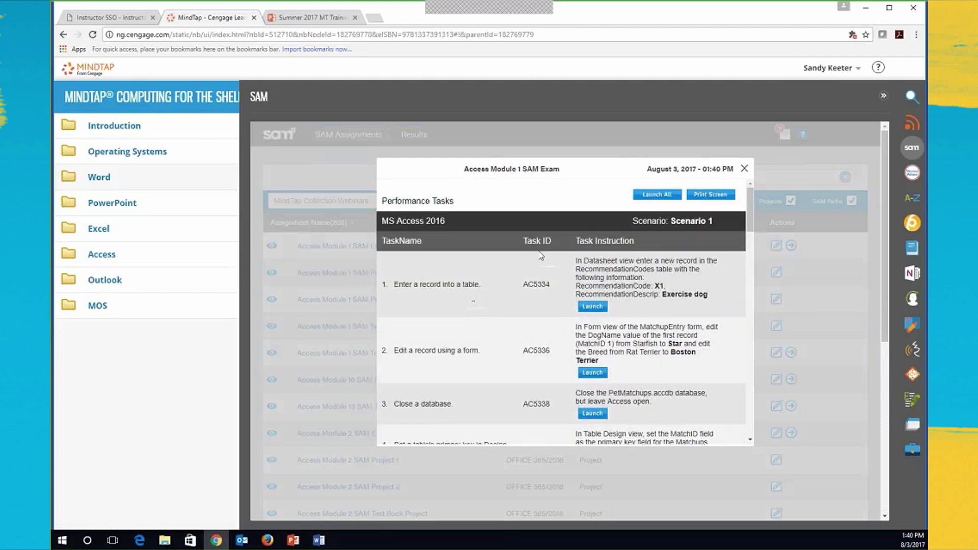
{"action": "left_click", "coordinate": [744, 168]}
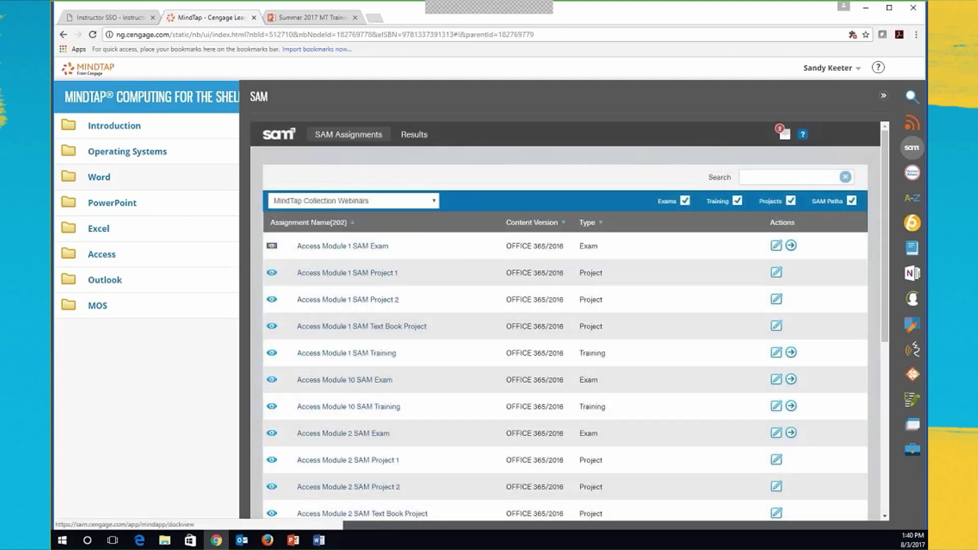
Step: Review the assignment and scheduling options of the Access Module 1 SAM Exam and leave them without saving
{"action": "left_click", "coordinate": [776, 246]}
{"action": "scroll", "coordinate": [428, 339], "scroll_direction": "down", "scroll_amount": 2}
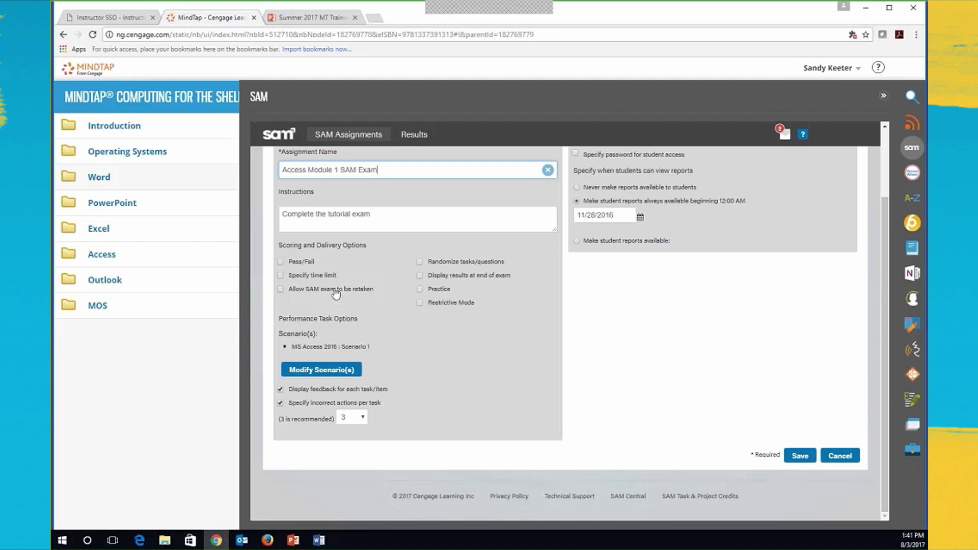
{"action": "scroll", "coordinate": [702, 346], "scroll_direction": "up", "scroll_amount": 2}
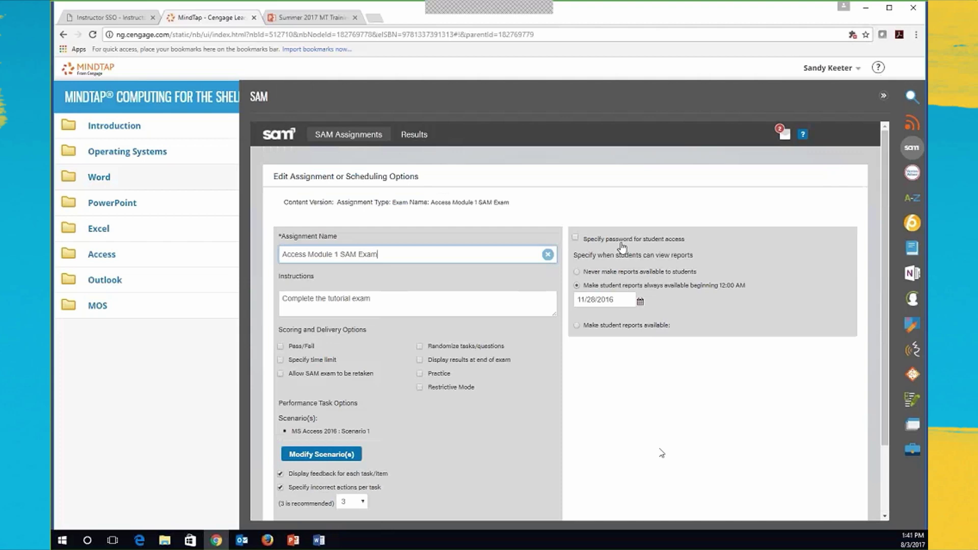
{"action": "scroll", "coordinate": [662, 452], "scroll_direction": "down", "scroll_amount": 3}
{"action": "left_click", "coordinate": [841, 455]}
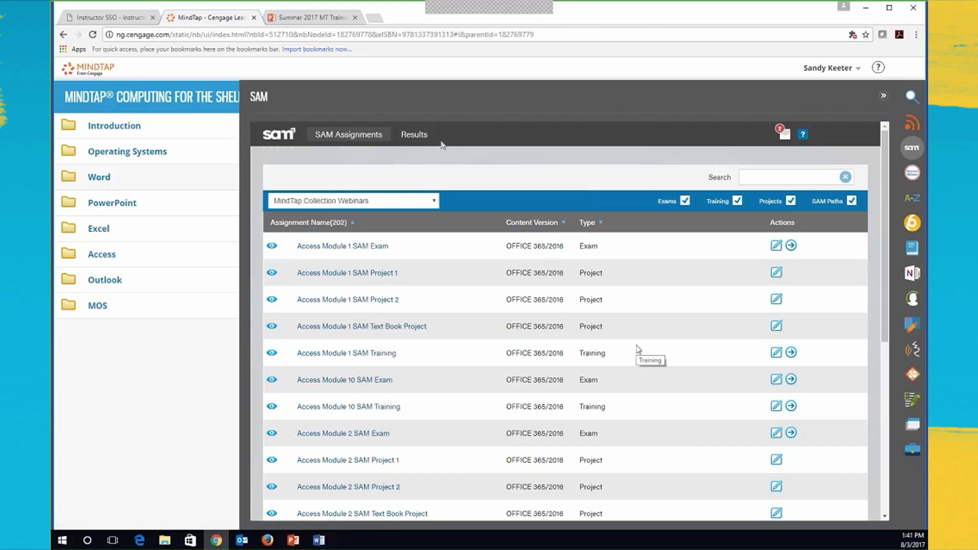
Step: Generate an Individual Performance exam report for the dummy student account on the Excel Module 1 SAM Exam
{"action": "left_click", "coordinate": [413, 135]}
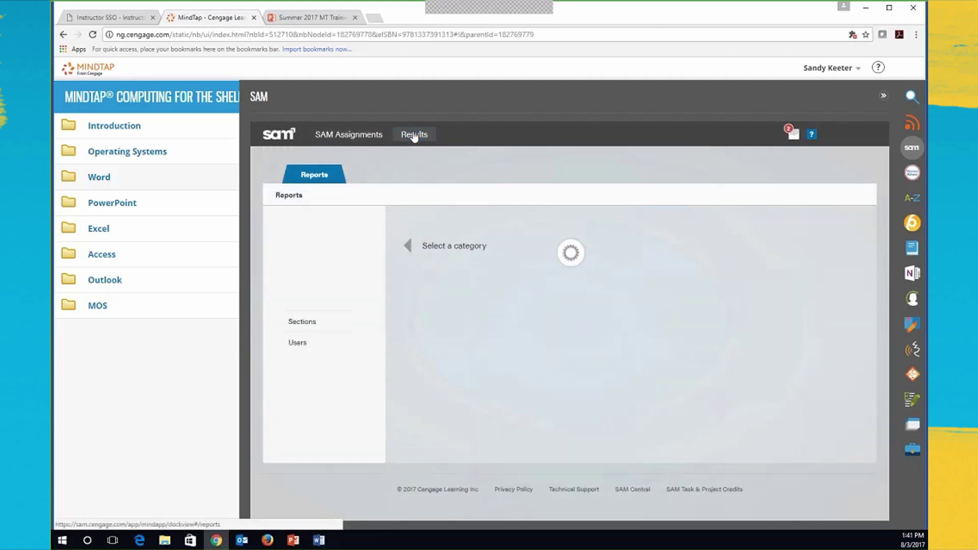
{"action": "left_click", "coordinate": [304, 219]}
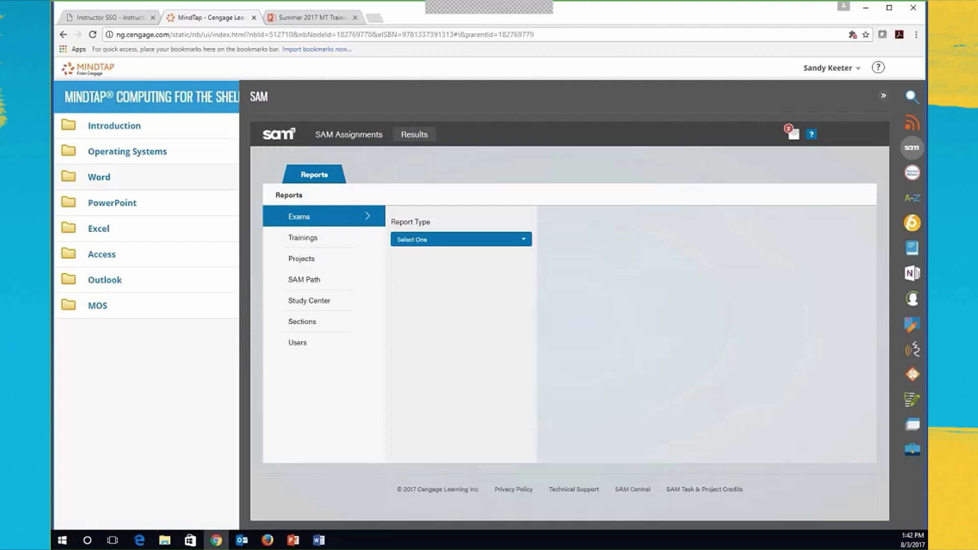
{"action": "left_click", "coordinate": [408, 240]}
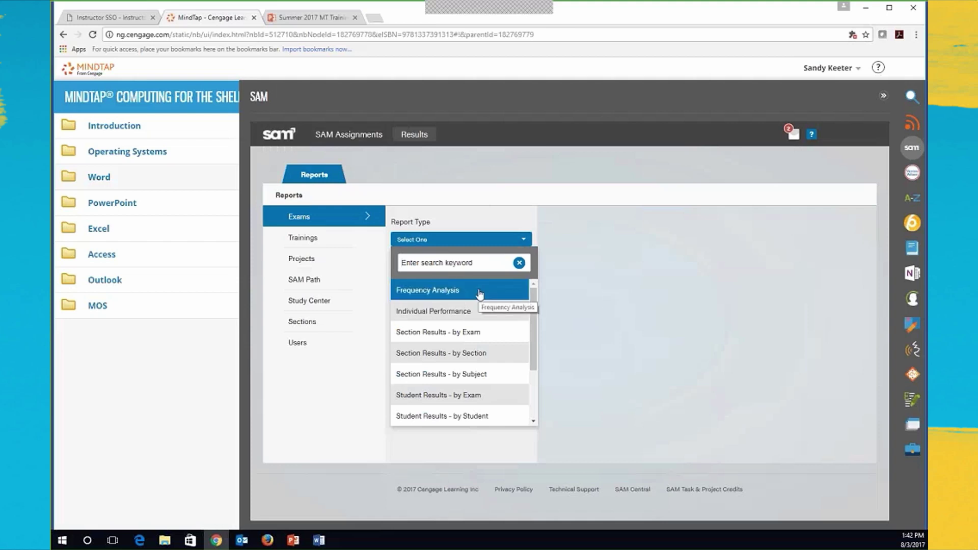
{"action": "left_click", "coordinate": [429, 321]}
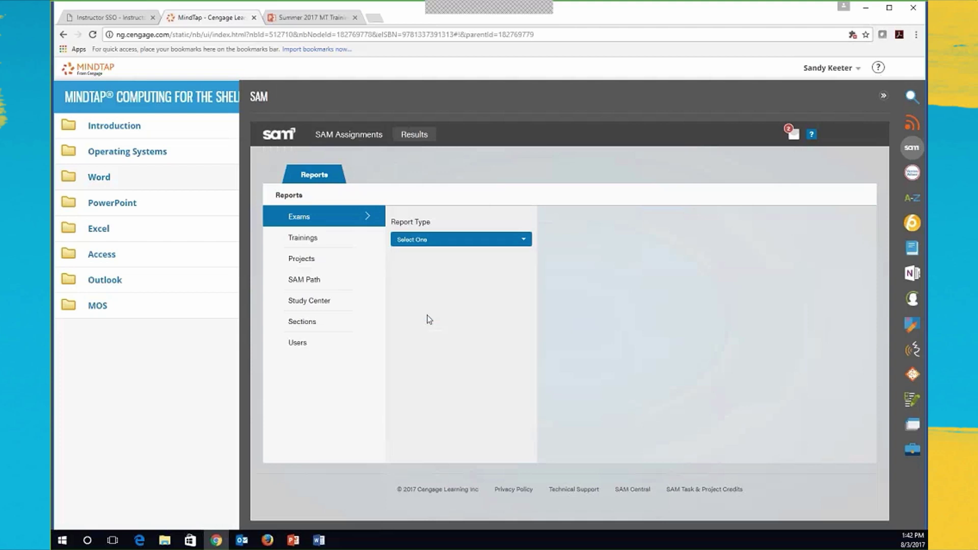
{"action": "left_click", "coordinate": [423, 286]}
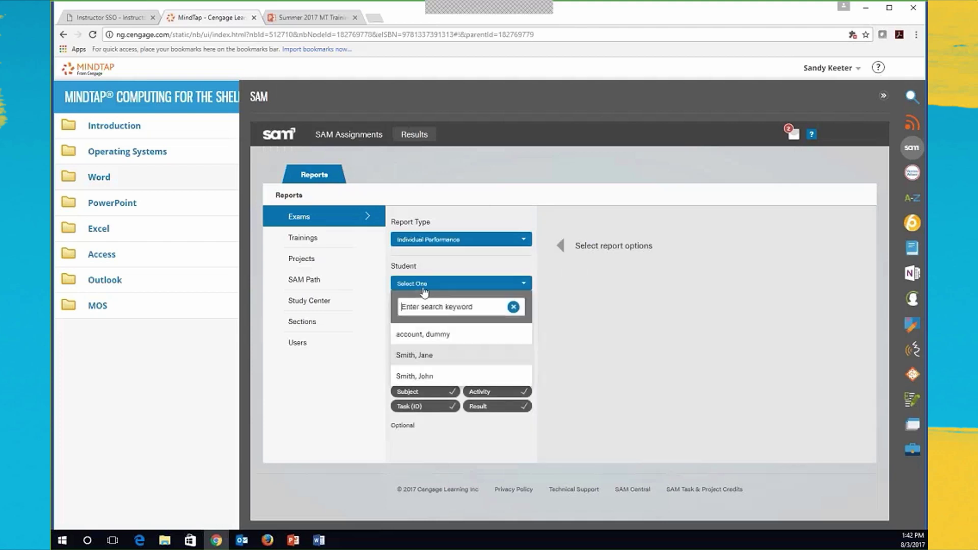
{"action": "left_click", "coordinate": [434, 334]}
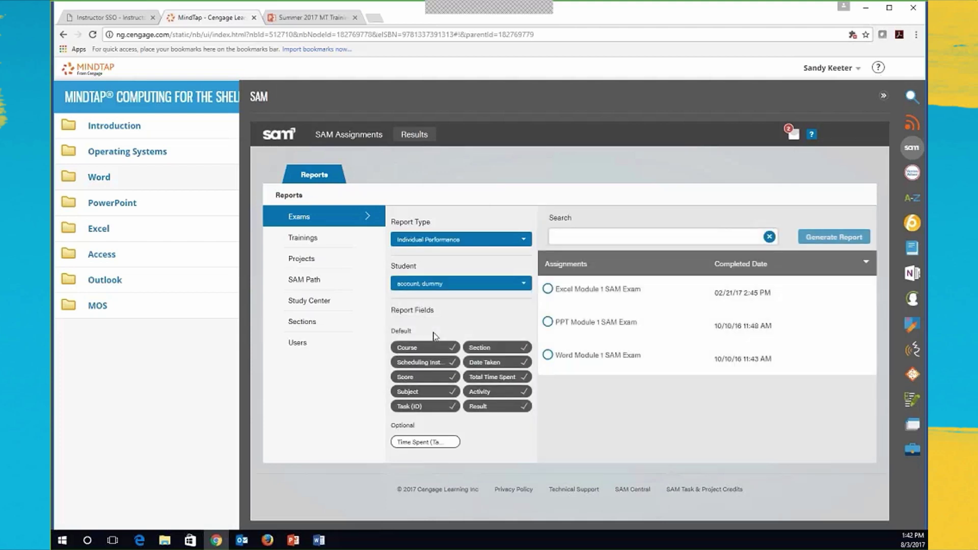
{"action": "left_click", "coordinate": [548, 289]}
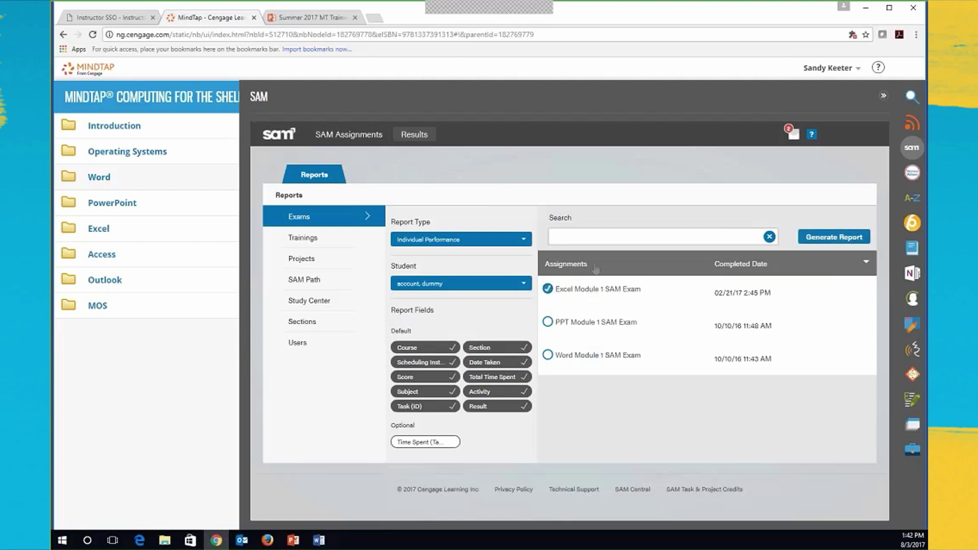
{"action": "left_click", "coordinate": [822, 238]}
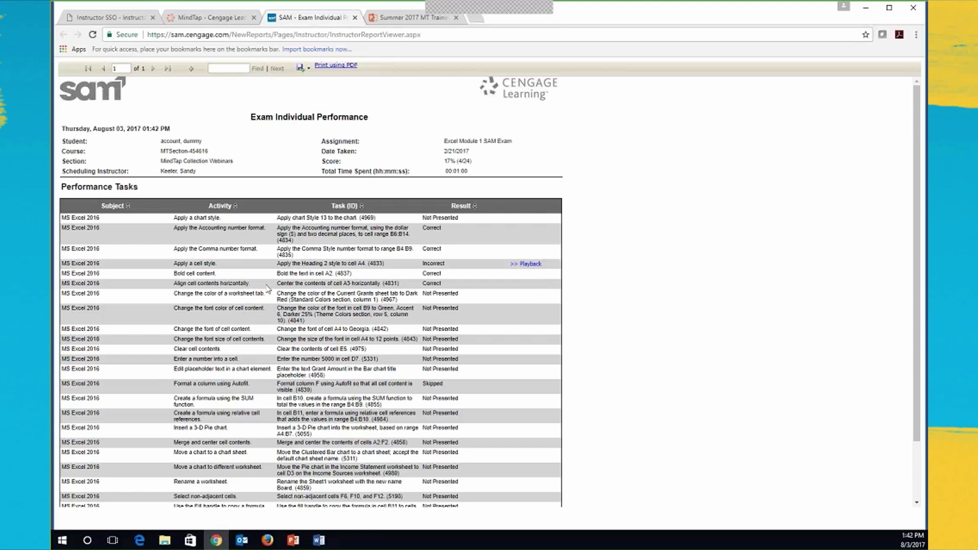
{"action": "left_click", "coordinate": [526, 265]}
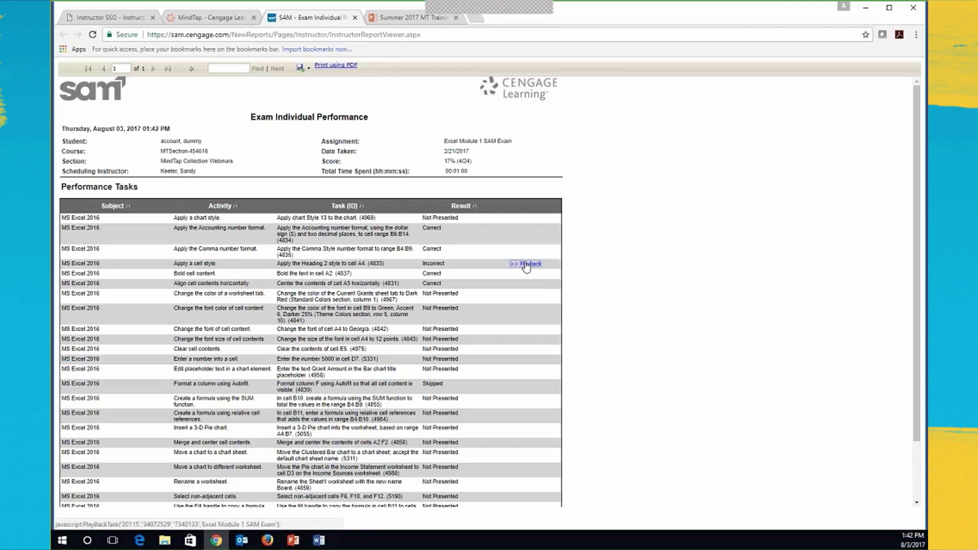
{"action": "left_click", "coordinate": [802, 34]}
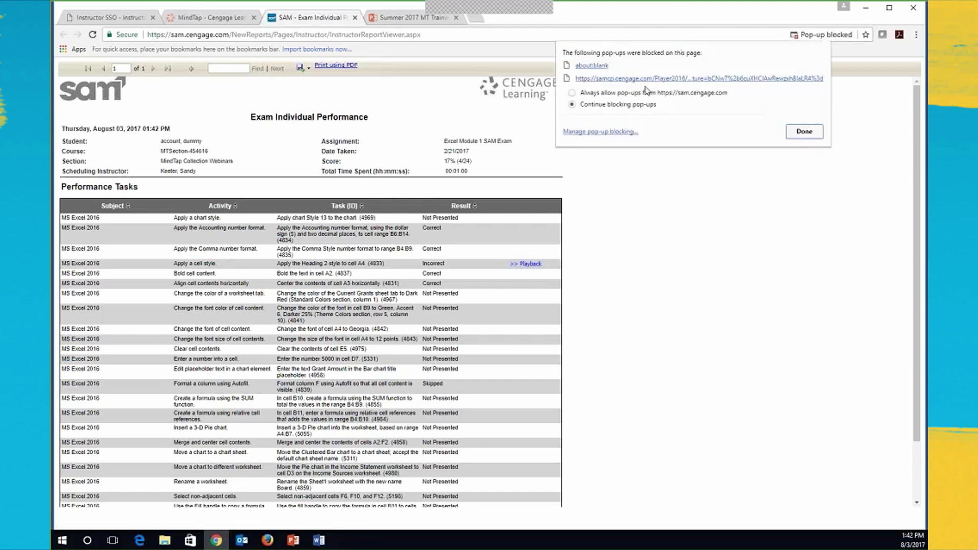
{"action": "left_click", "coordinate": [813, 133]}
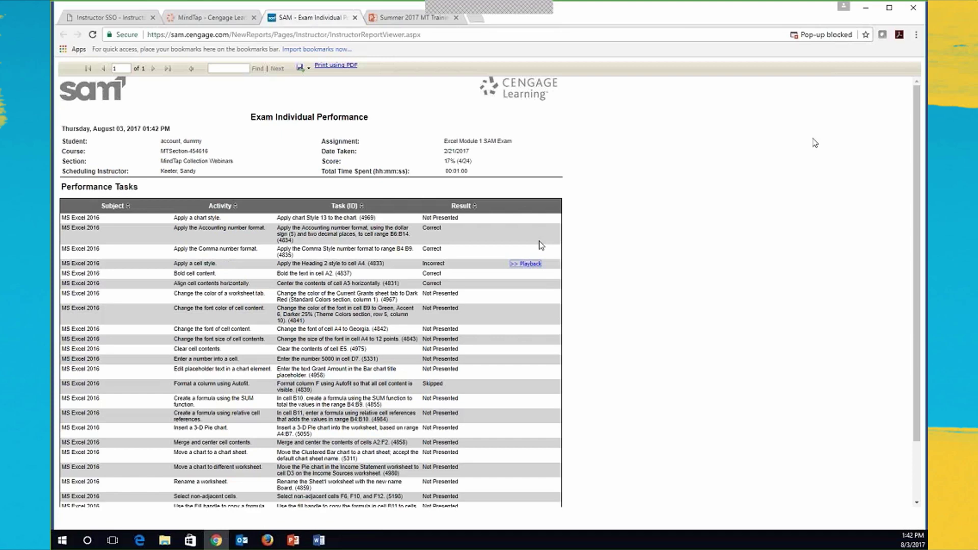
{"action": "left_click", "coordinate": [530, 265]}
Step: Reposition the playback window to watch the student's attempt, and close the playback and the exam report
{"action": "left_click_drag", "start_coordinate": [617, 105], "coordinate": [397, 74]}
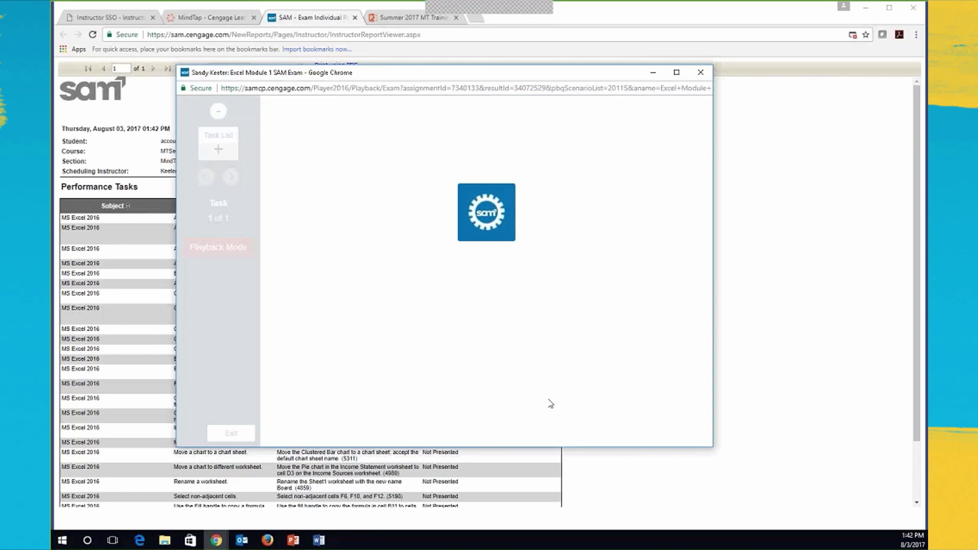
{"action": "left_click_drag", "start_coordinate": [550, 404], "coordinate": [481, 355]}
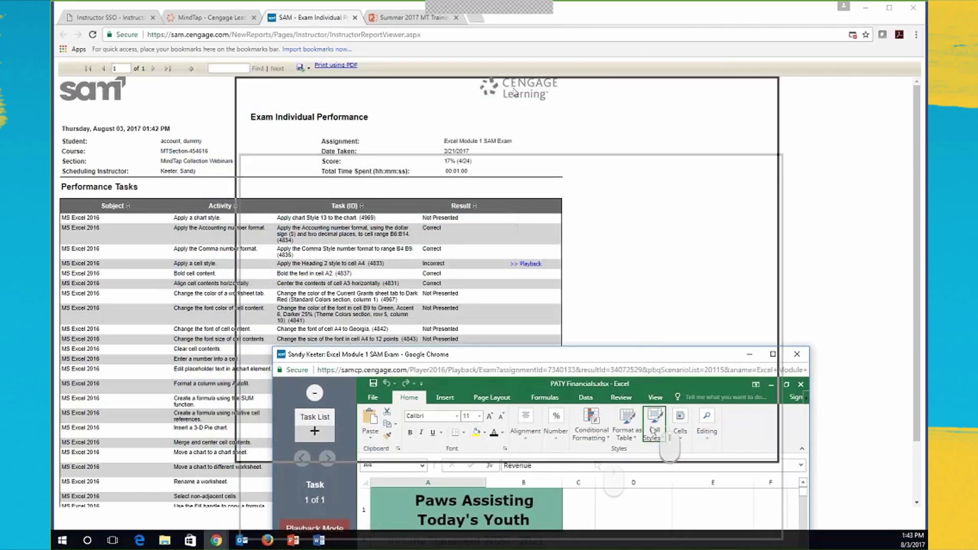
{"action": "left_click_drag", "start_coordinate": [481, 355], "coordinate": [446, 85]}
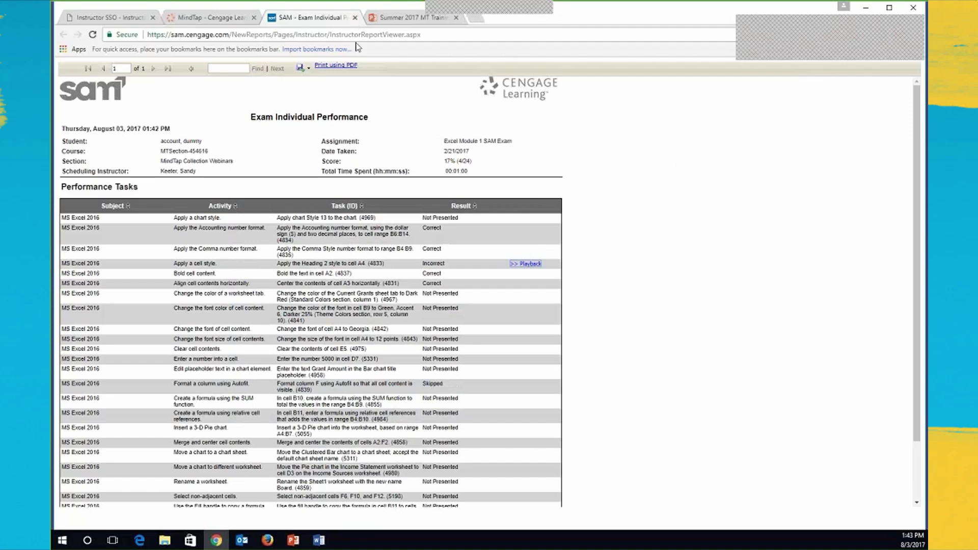
{"action": "left_click", "coordinate": [355, 18]}
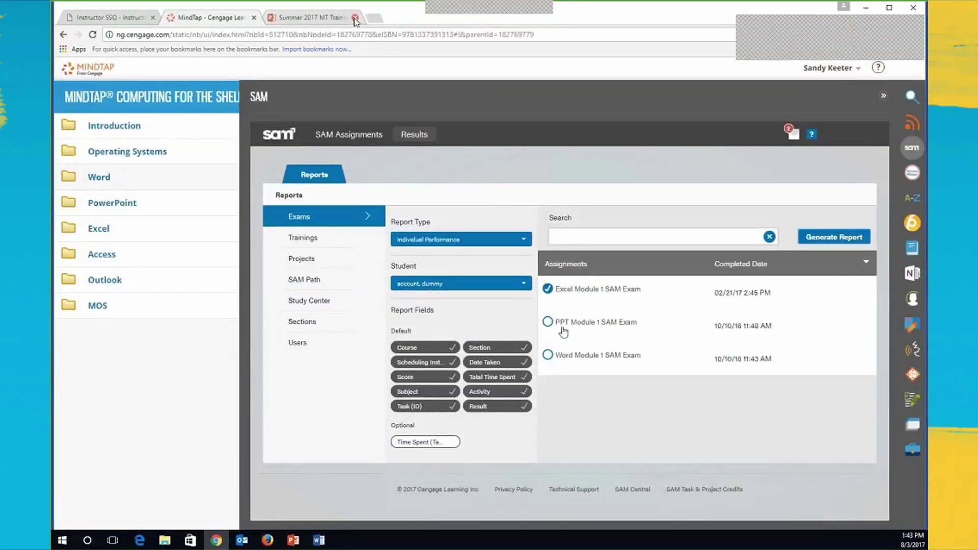
Step: Set the exam report type to Section Results - by Section and choose the MindTap Collection Webinars section
{"action": "left_click", "coordinate": [450, 240]}
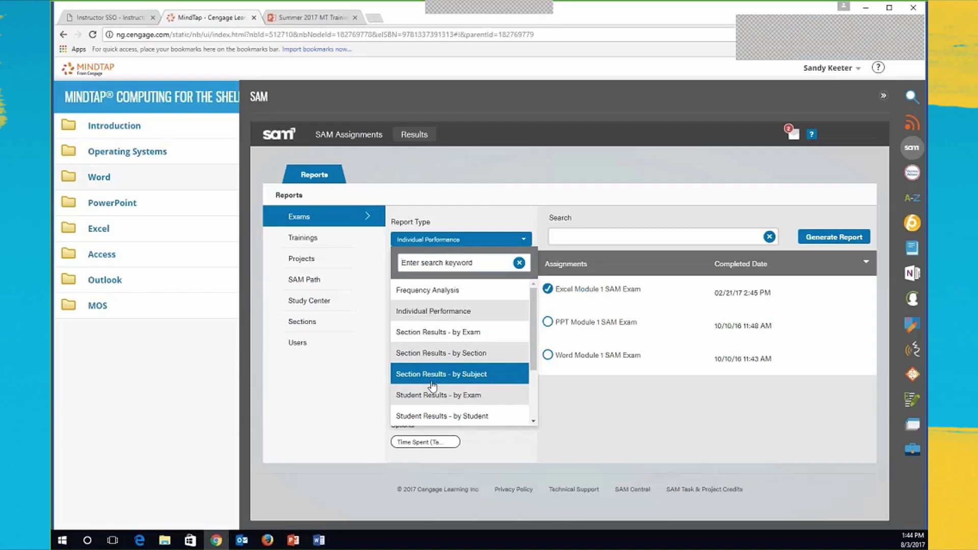
{"action": "scroll", "coordinate": [432, 385], "scroll_direction": "down", "scroll_amount": 2}
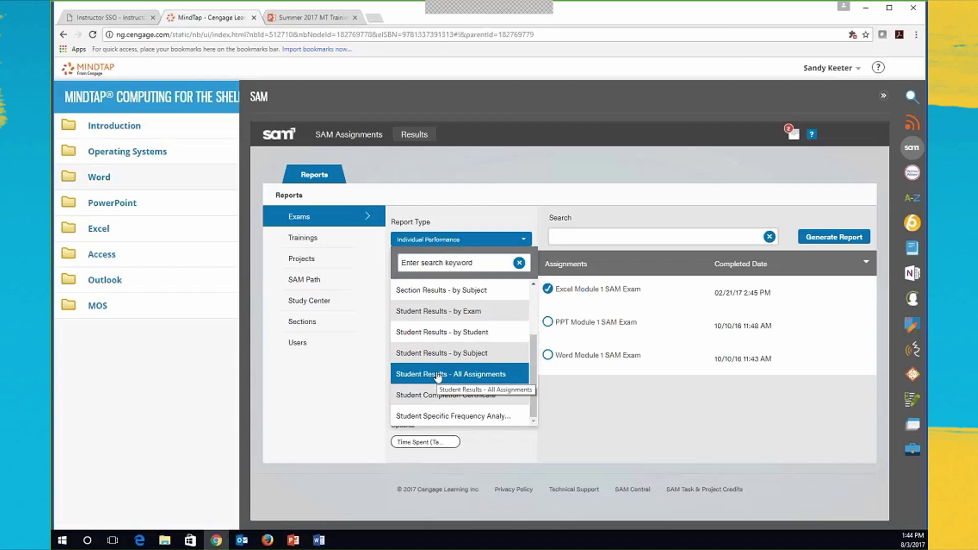
{"action": "scroll", "coordinate": [437, 375], "scroll_direction": "up", "scroll_amount": 2}
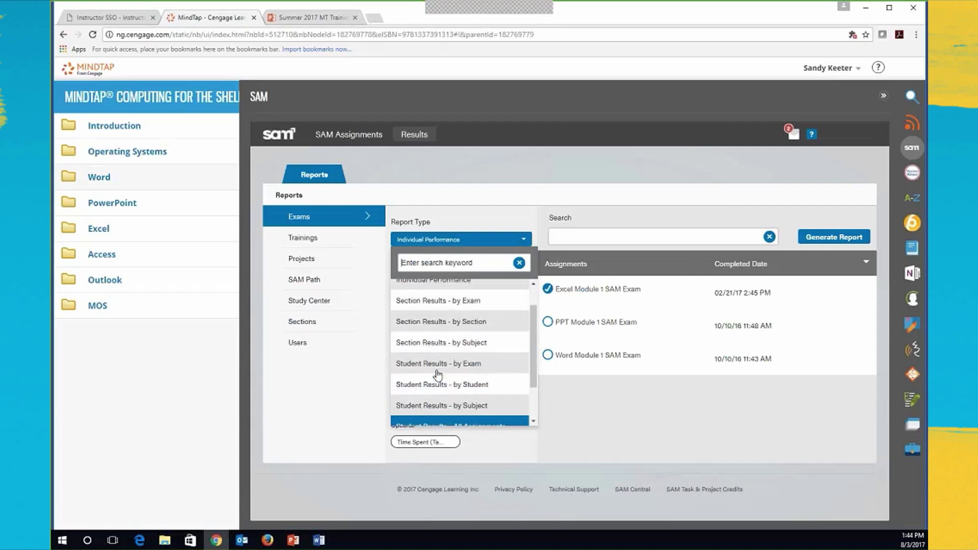
{"action": "scroll", "coordinate": [437, 376], "scroll_direction": "up", "scroll_amount": 1}
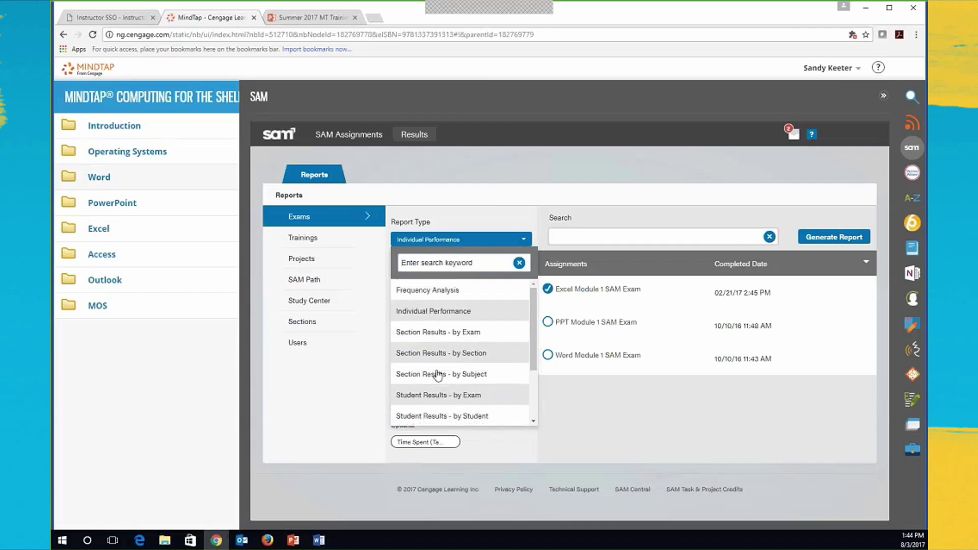
{"action": "left_click", "coordinate": [437, 353]}
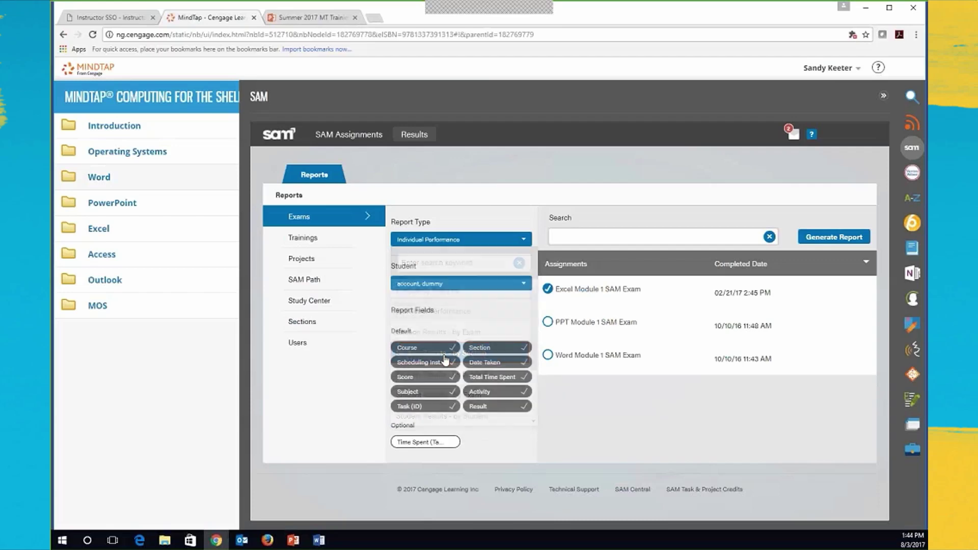
{"action": "left_click", "coordinate": [420, 285]}
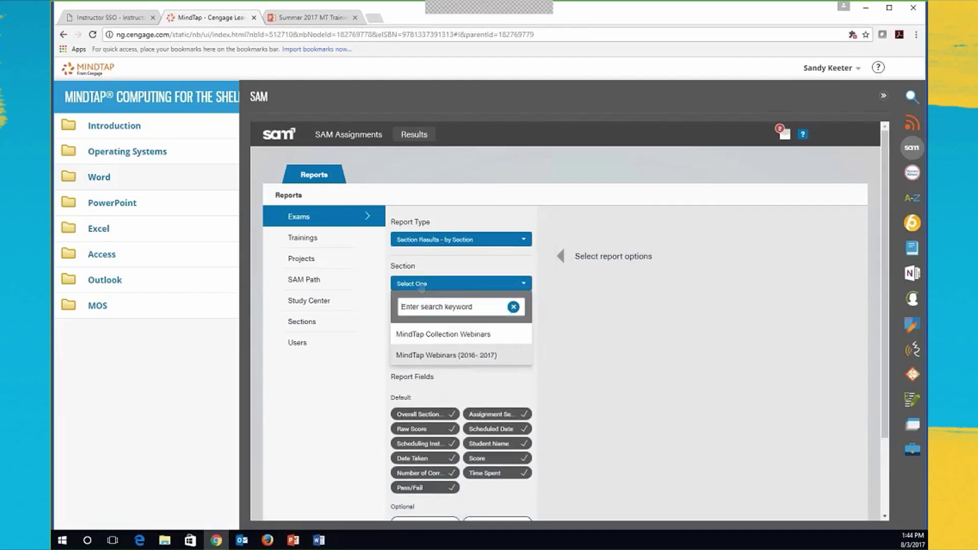
{"action": "left_click", "coordinate": [424, 335]}
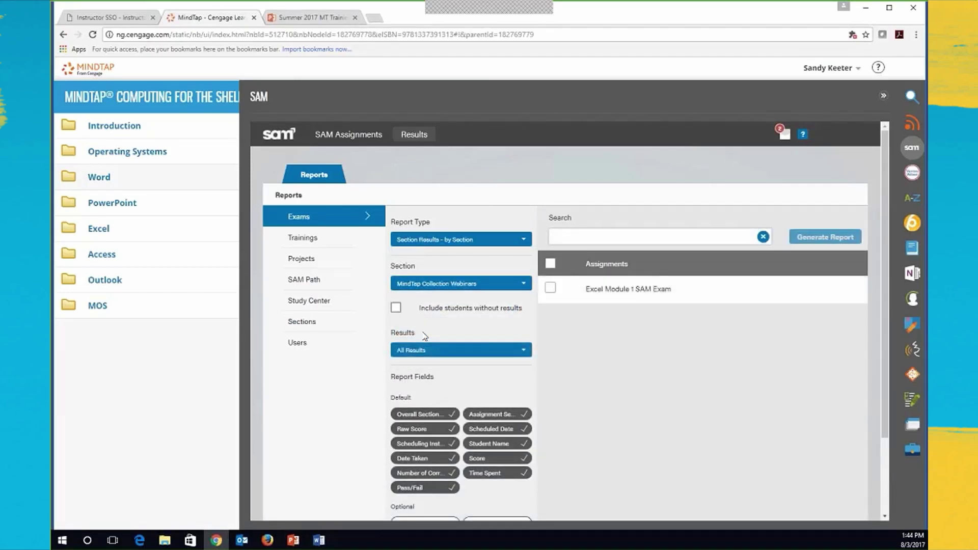
Step: Generate the section results report for the Excel Module 1 SAM Exam and close it
{"action": "left_click", "coordinate": [549, 289]}
{"action": "left_click", "coordinate": [825, 237]}
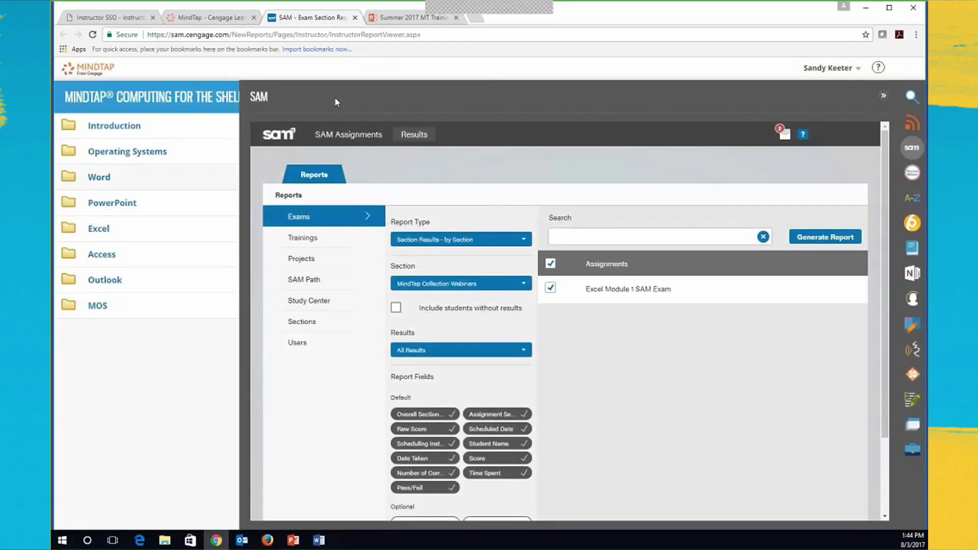
{"action": "key", "text": "ctrl+w"}
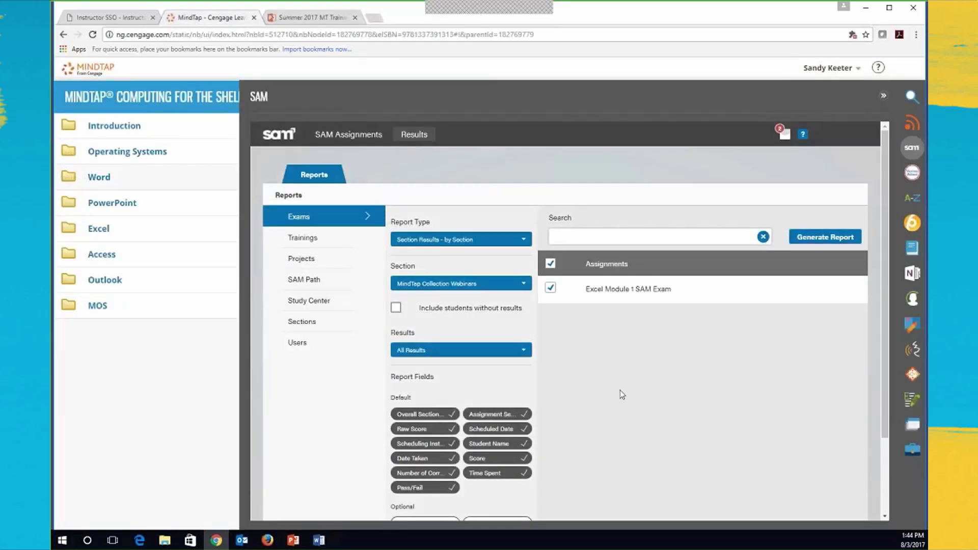
Step: Look through the available exam report types
{"action": "left_click", "coordinate": [461, 240]}
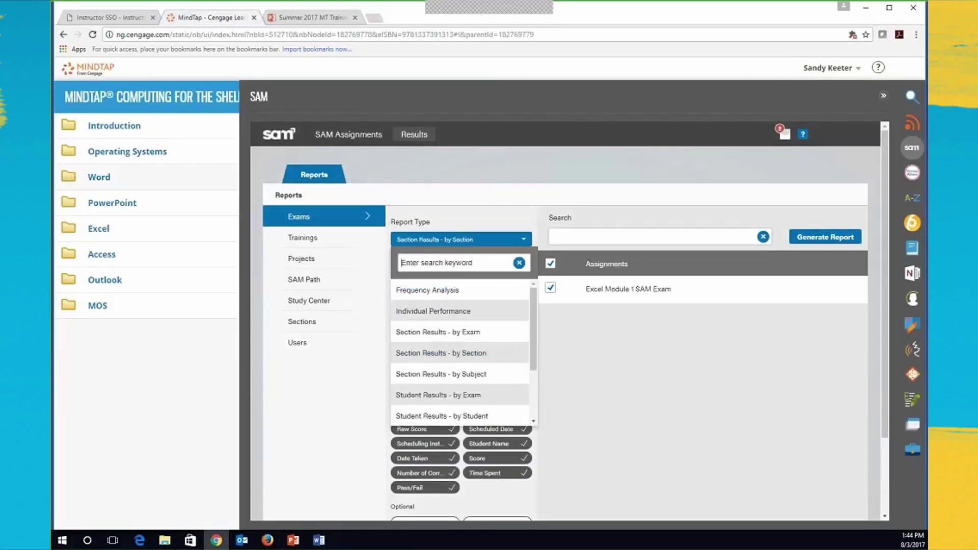
{"action": "scroll", "coordinate": [466, 335], "scroll_direction": "down", "scroll_amount": 3}
{"action": "scroll", "coordinate": [465, 333], "scroll_direction": "down", "scroll_amount": 3}
{"action": "scroll", "coordinate": [464, 326], "scroll_direction": "up", "scroll_amount": 3}
{"action": "scroll", "coordinate": [464, 324], "scroll_direction": "up", "scroll_amount": 2}
Step: Restart the exam report setup with the Individual Performance report type and choose the dummy student account
{"action": "left_click", "coordinate": [303, 238]}
{"action": "left_click", "coordinate": [288, 219]}
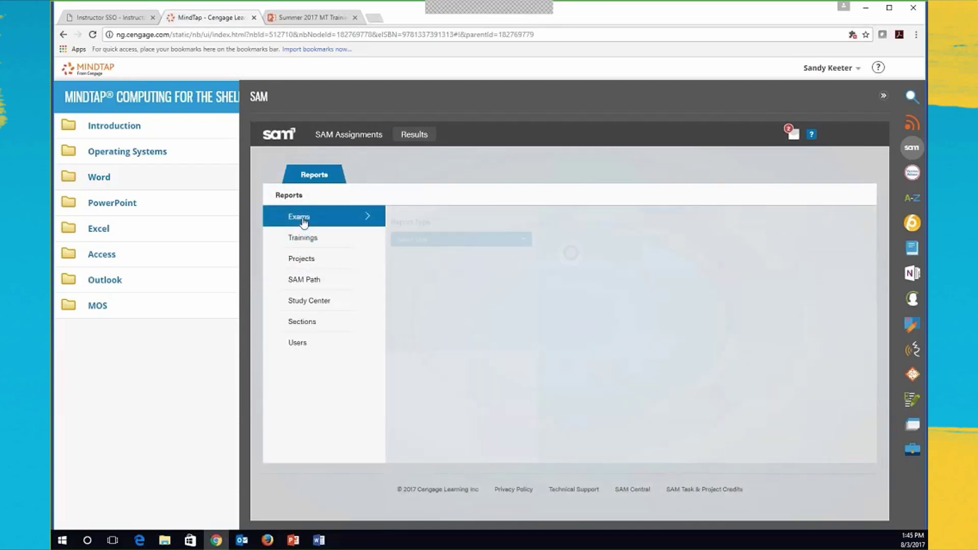
{"action": "left_click", "coordinate": [430, 240]}
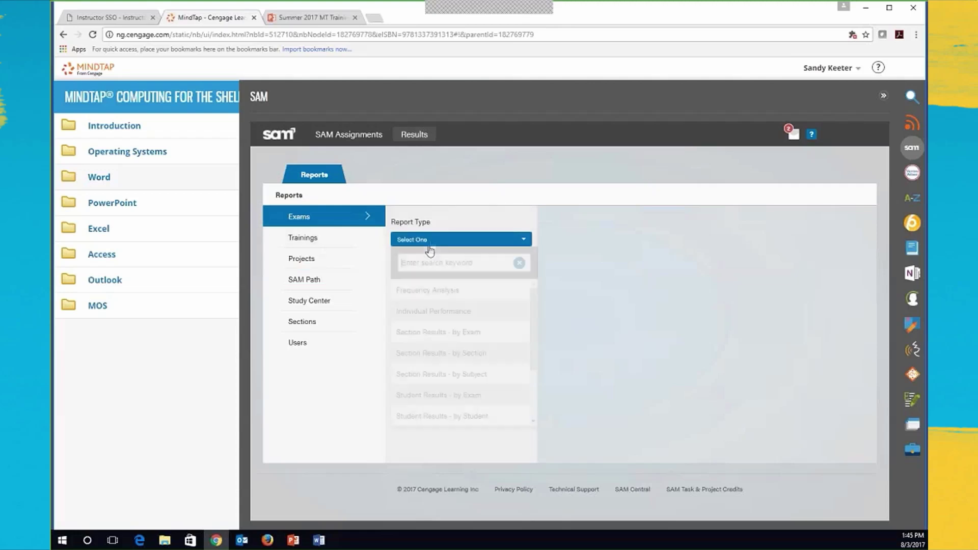
{"action": "left_click", "coordinate": [443, 313]}
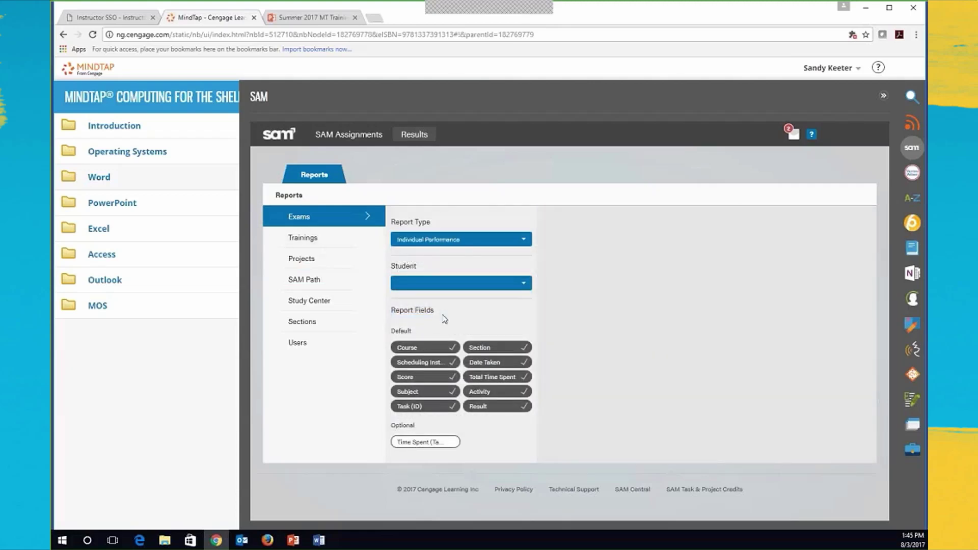
{"action": "left_click", "coordinate": [443, 283]}
{"action": "left_click", "coordinate": [417, 334]}
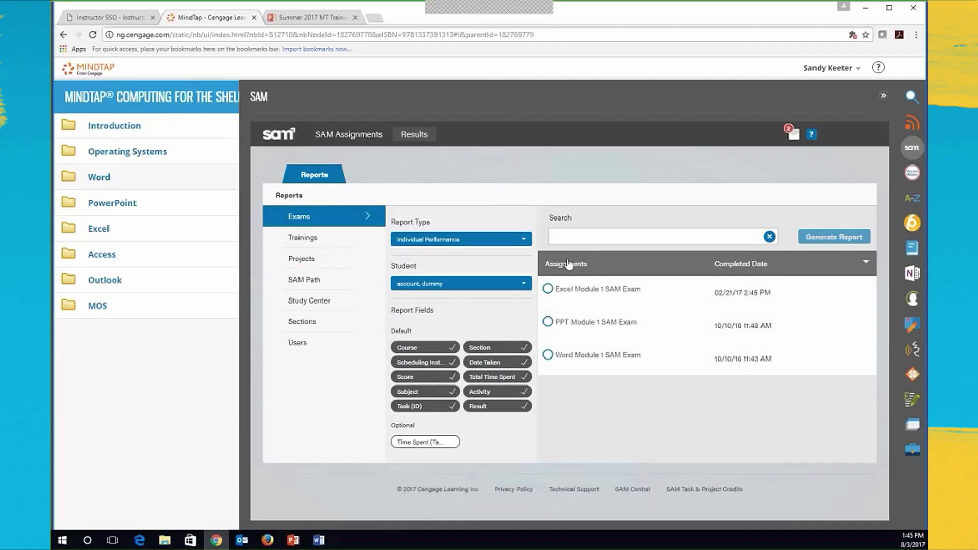
Step: Generate the report for the Excel Module 1 SAM Exam, highlight the Comma Style task's description, and close the report
{"action": "left_click", "coordinate": [596, 288]}
{"action": "left_click", "coordinate": [832, 235]}
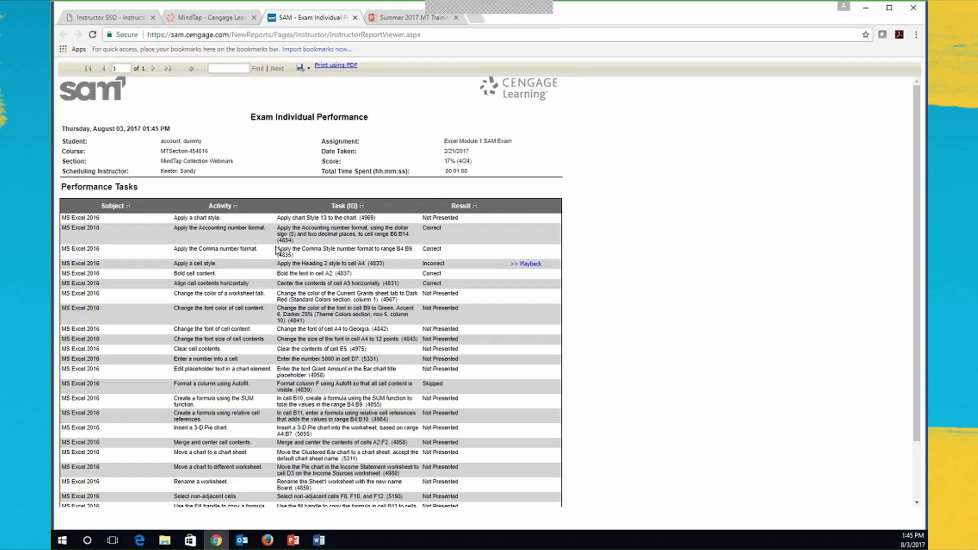
{"action": "left_click_drag", "start_coordinate": [275, 250], "coordinate": [308, 255]}
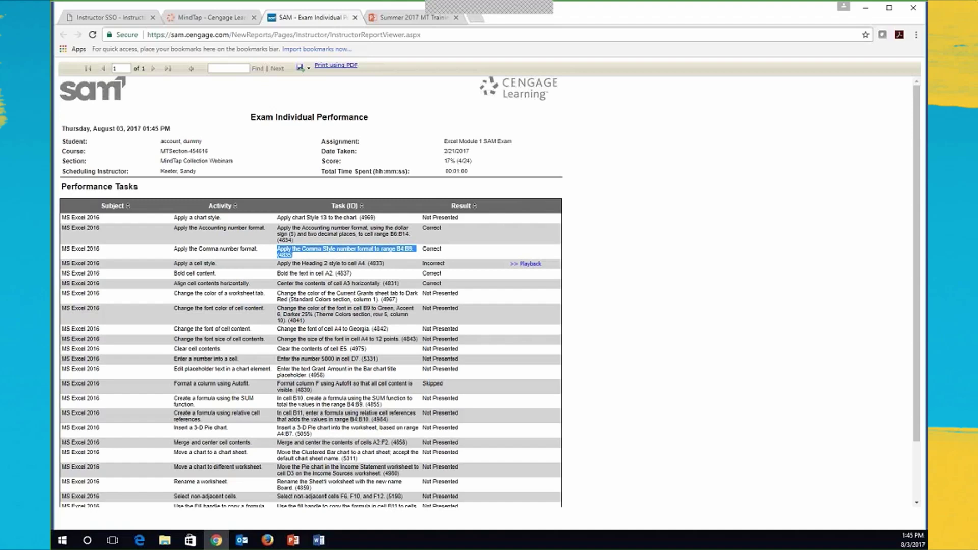
{"action": "key", "text": "ctrl+w"}
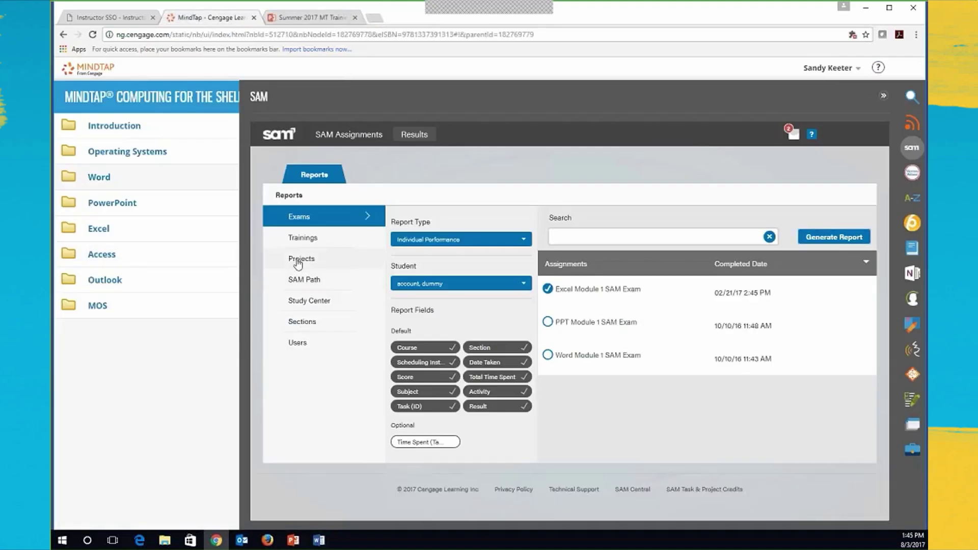
Step: Set the projects report type to Downloaded Submitted Projects and choose the dummy student account
{"action": "left_click", "coordinate": [298, 263]}
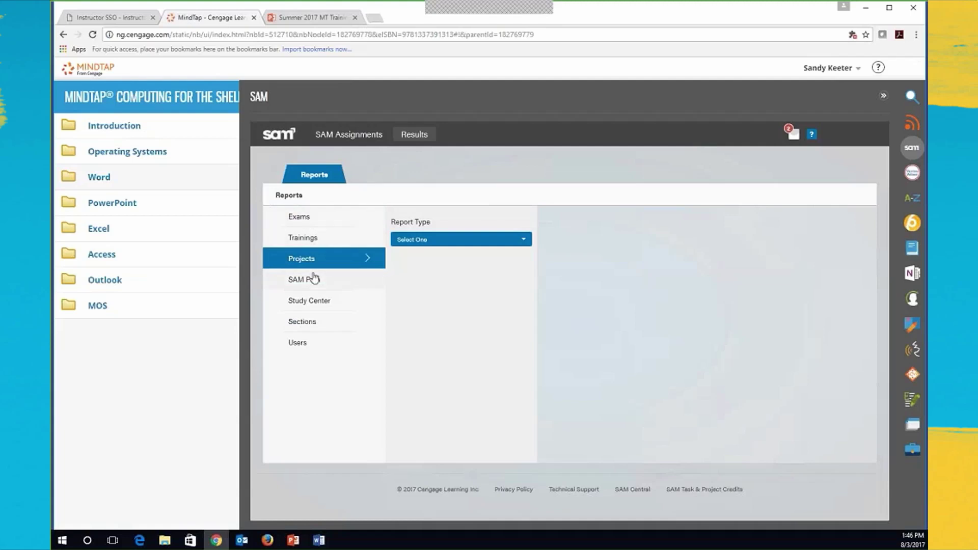
{"action": "left_click", "coordinate": [413, 242]}
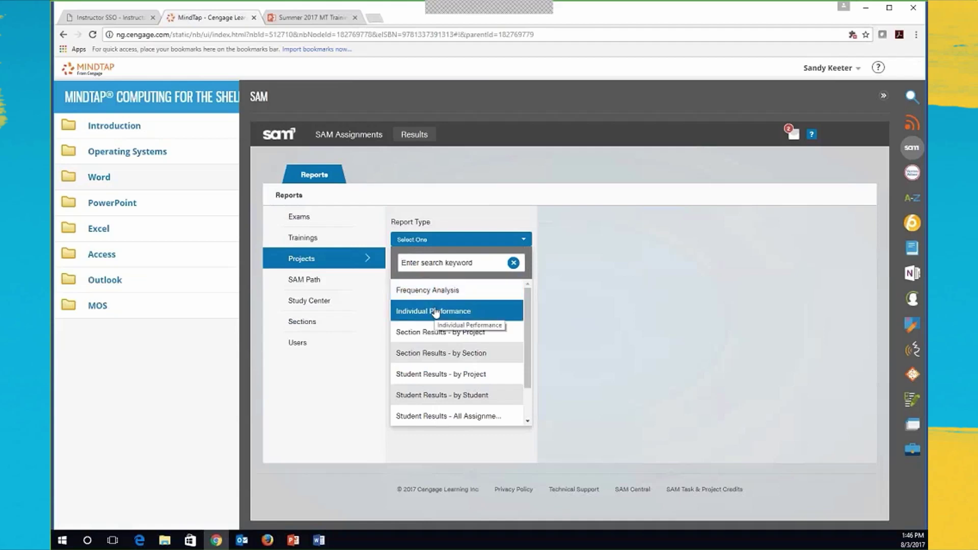
{"action": "scroll", "coordinate": [458, 352], "scroll_direction": "down", "scroll_amount": 2}
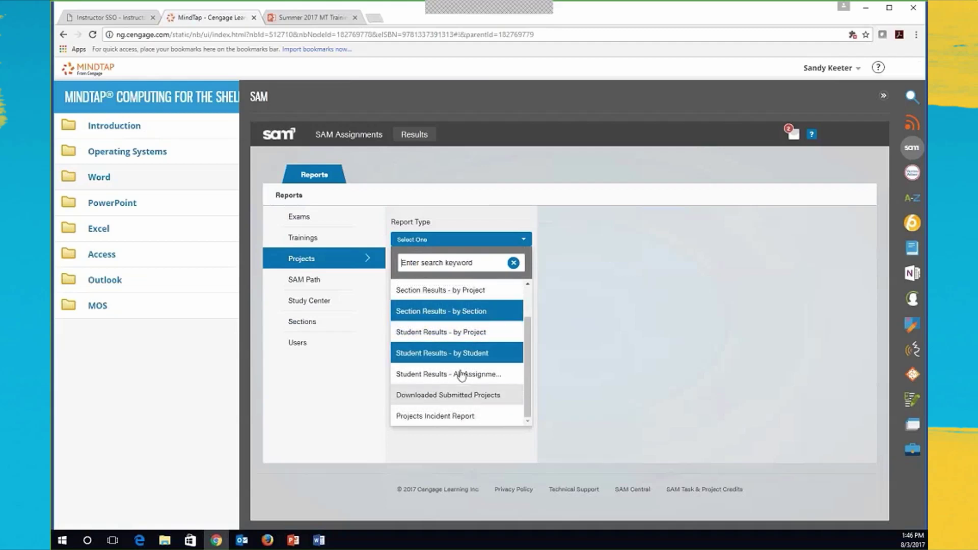
{"action": "left_click", "coordinate": [458, 396]}
{"action": "left_click", "coordinate": [443, 283]}
{"action": "left_click", "coordinate": [453, 334]}
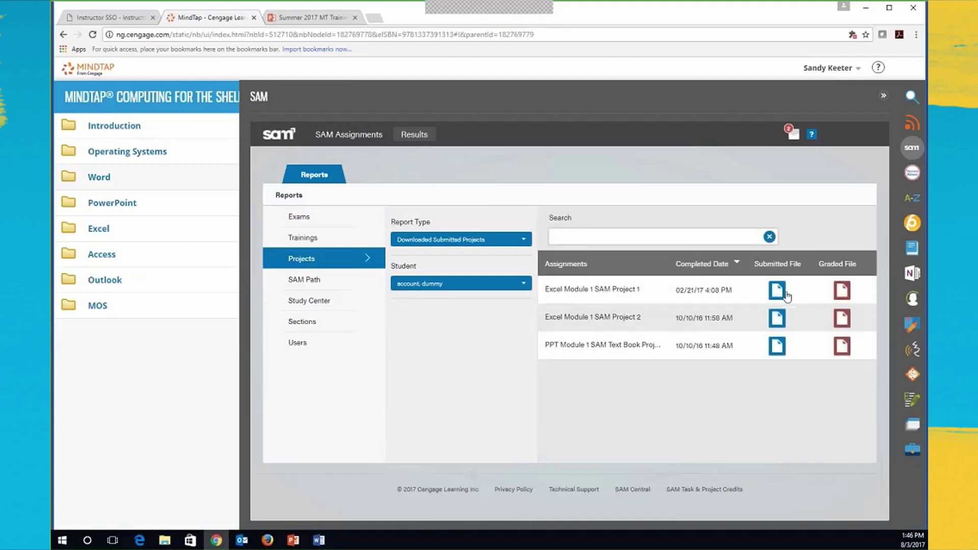
Step: Open the graded file for Excel Module 1 SAM Project 1 with editing enabled and read through its Graded Summary Report
{"action": "left_click", "coordinate": [844, 290]}
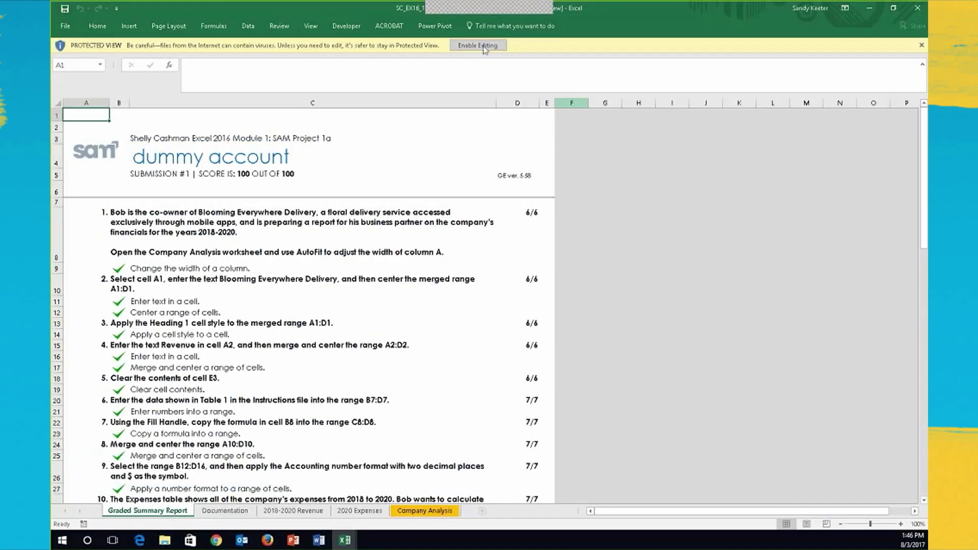
{"action": "left_click", "coordinate": [483, 40]}
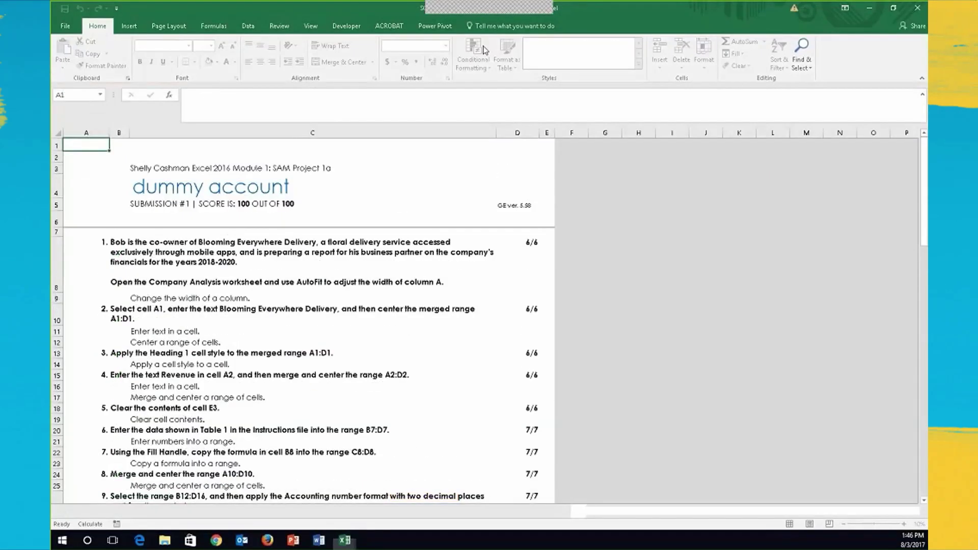
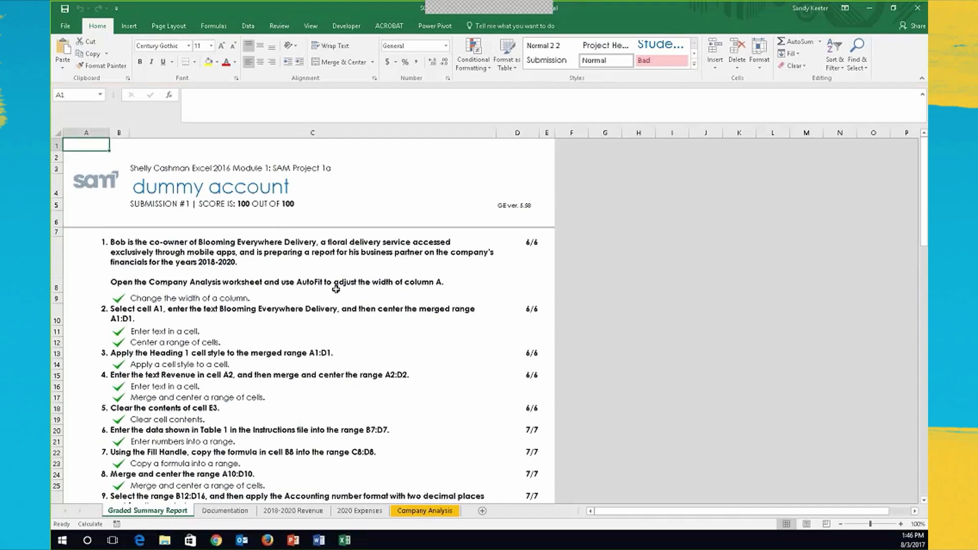
{"action": "scroll", "coordinate": [336, 288], "scroll_direction": "down", "scroll_amount": 2}
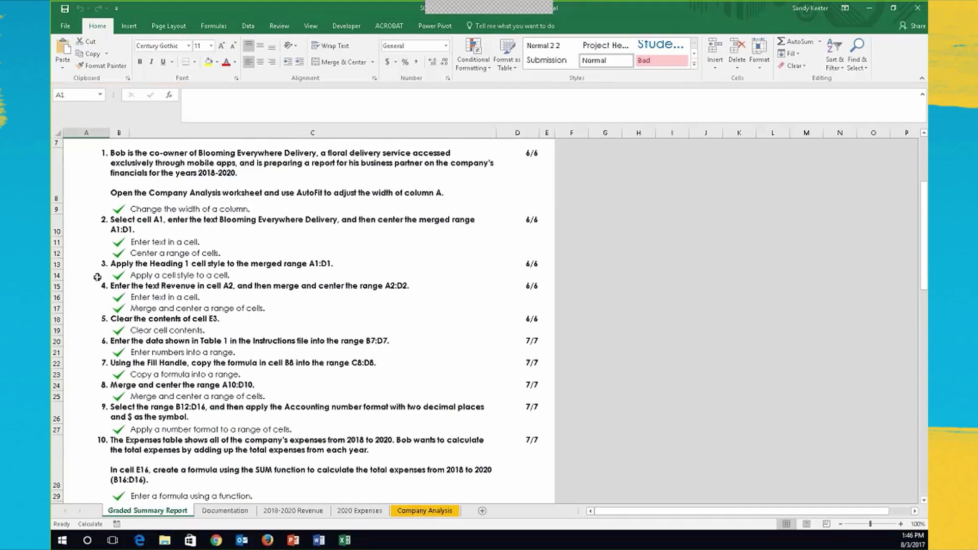
{"action": "scroll", "coordinate": [96, 277], "scroll_direction": "down", "scroll_amount": 3}
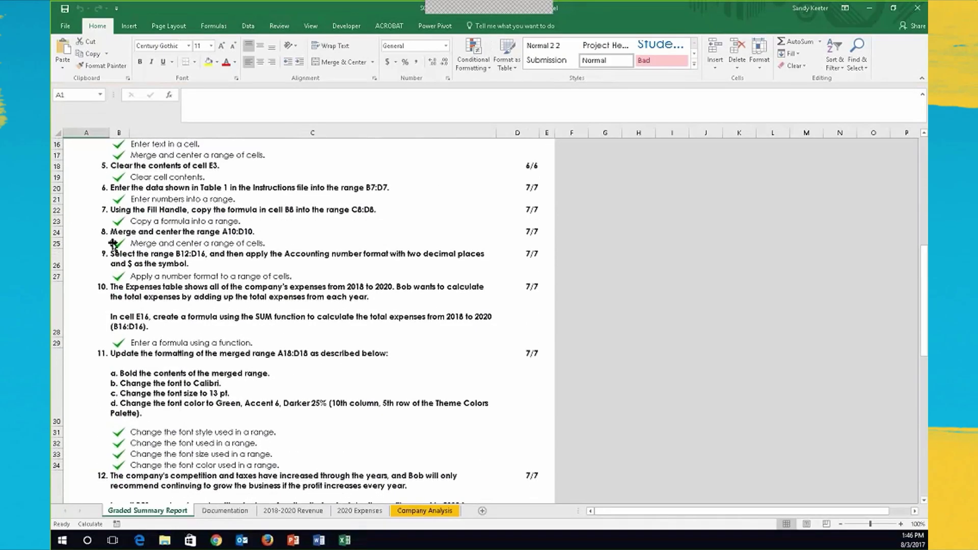
{"action": "scroll", "coordinate": [200, 268], "scroll_direction": "down", "scroll_amount": 2}
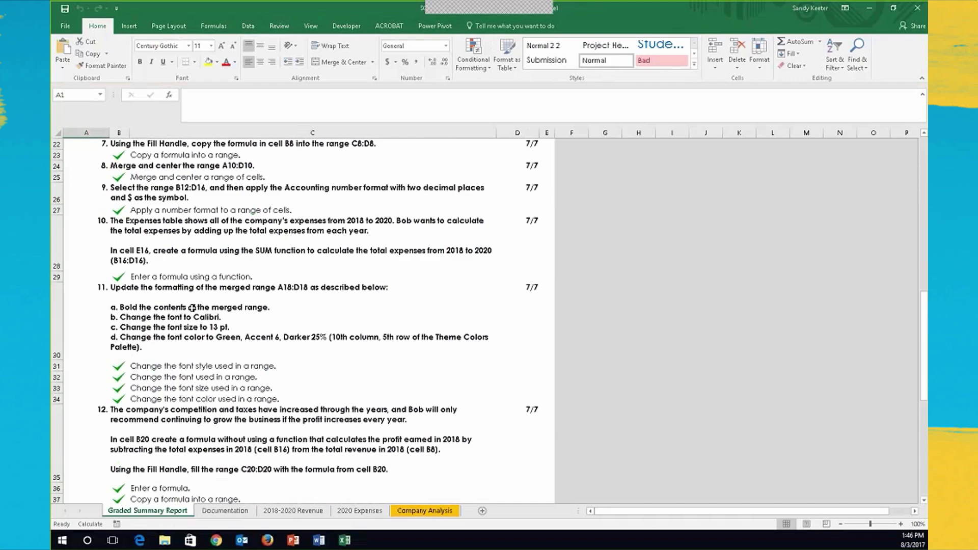
{"action": "scroll", "coordinate": [199, 328], "scroll_direction": "down", "scroll_amount": 6}
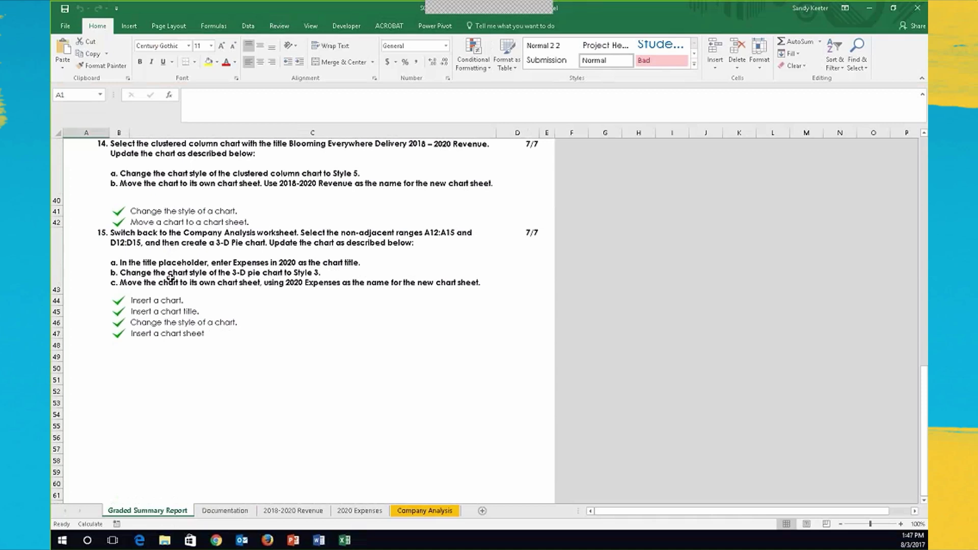
Step: Examine the 2018-2020 Revenue and 2020 Expenses charts and the Blooming Everywhere Delivery title on the Company Analysis sheet
{"action": "left_click", "coordinate": [294, 510]}
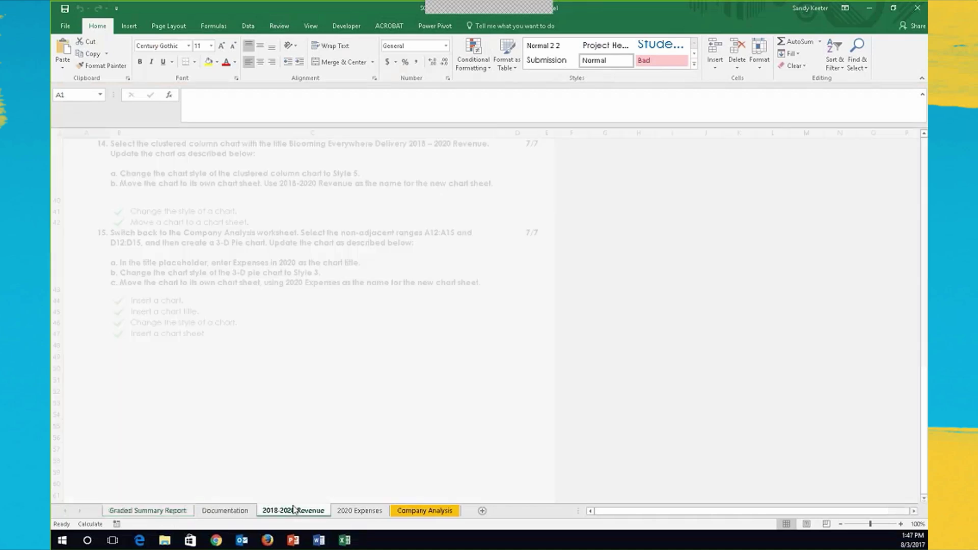
{"action": "left_click", "coordinate": [357, 511]}
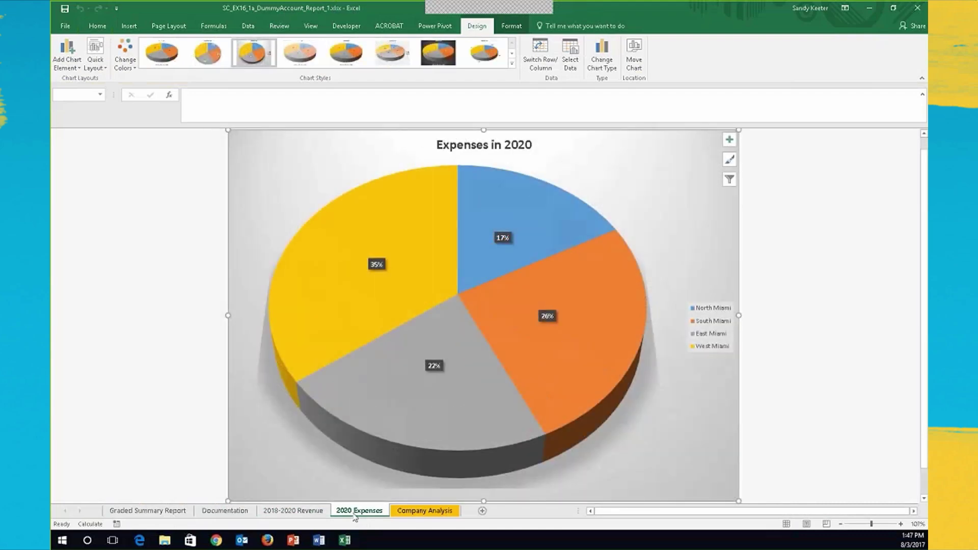
{"action": "key", "text": "ctrl+Page_Up"}
{"action": "left_click", "coordinate": [424, 510]}
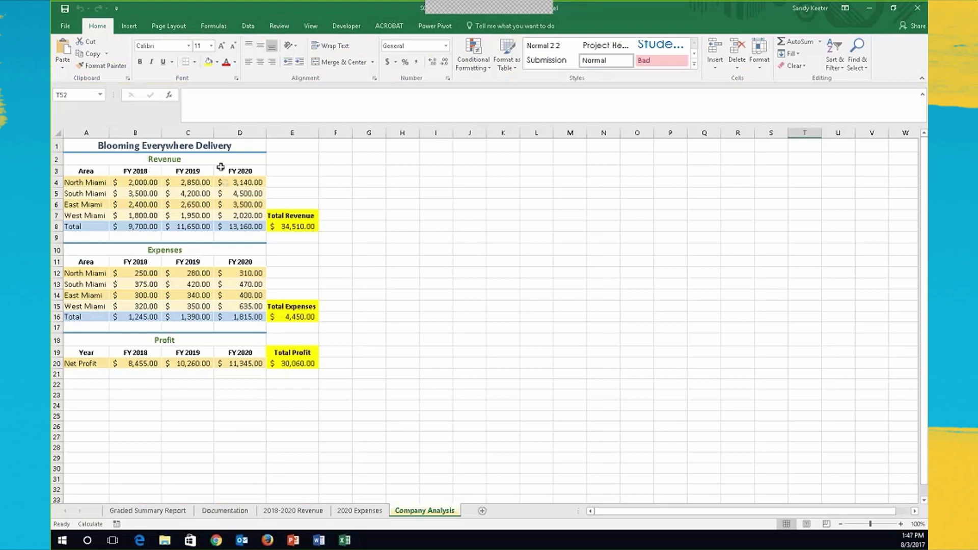
{"action": "left_click", "coordinate": [179, 147]}
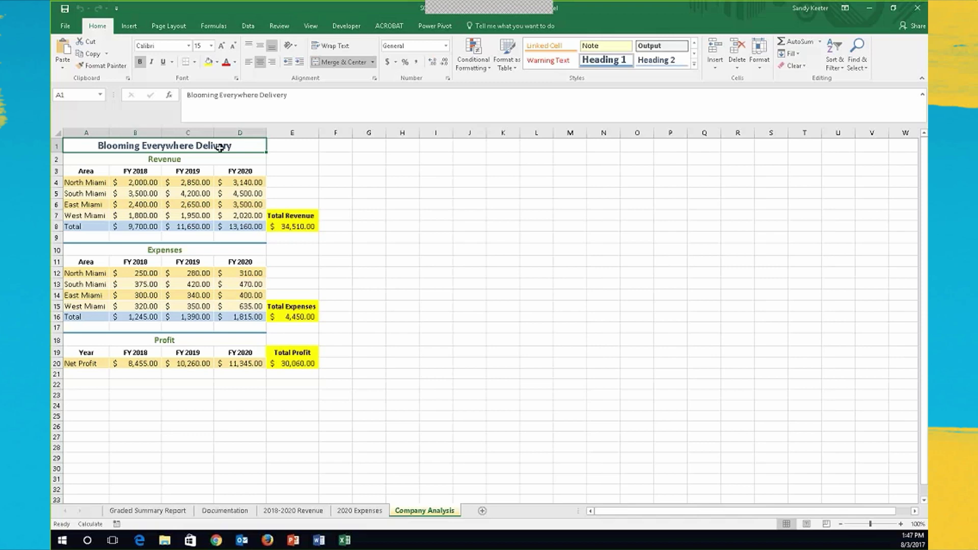
{"action": "left_click", "coordinate": [289, 514]}
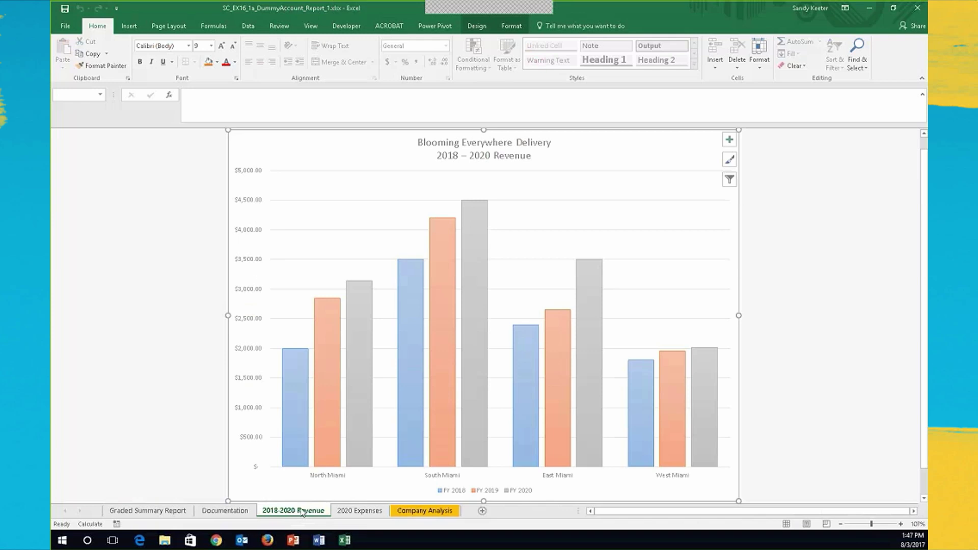
Step: Switch back to the SAM reports in Chrome and set up a Projects Incident Report for Shelly Cashman Excel 2016 Module 1: SAM Project 1a
{"action": "key", "text": "alt+Tab"}
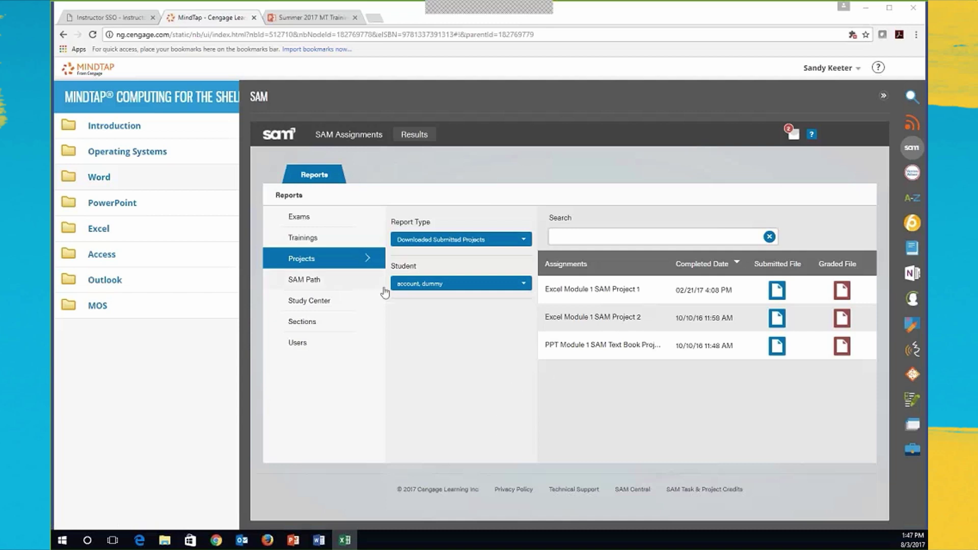
{"action": "left_click", "coordinate": [428, 240]}
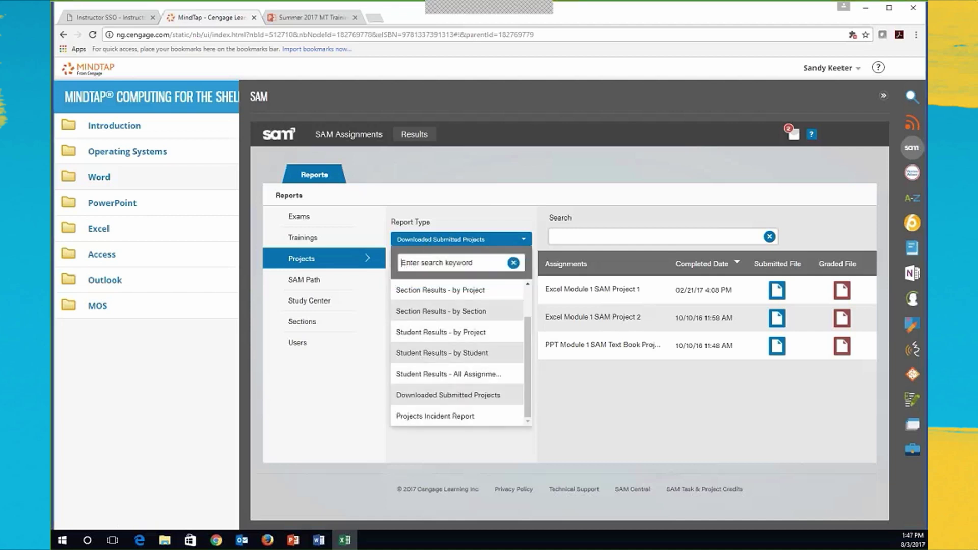
{"action": "left_click", "coordinate": [428, 416]}
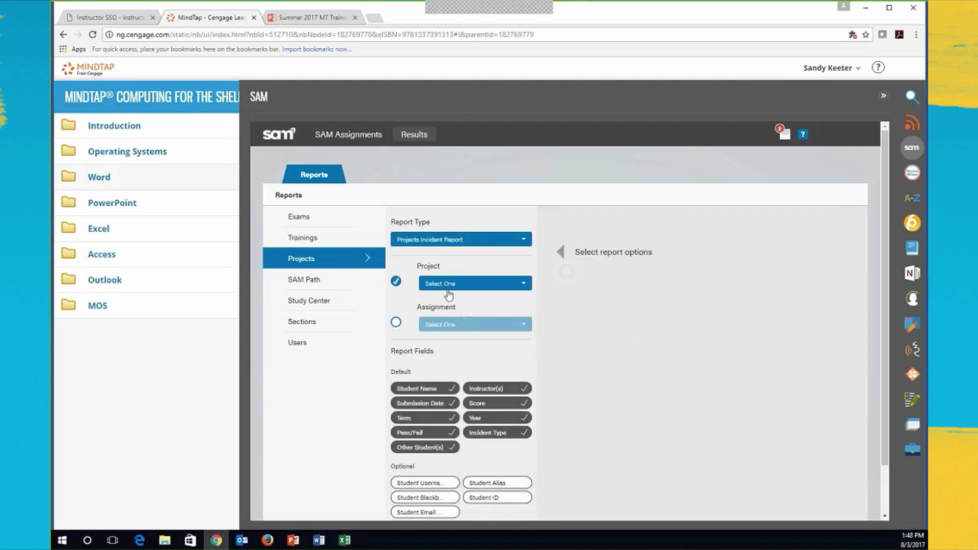
{"action": "left_click", "coordinate": [449, 285]}
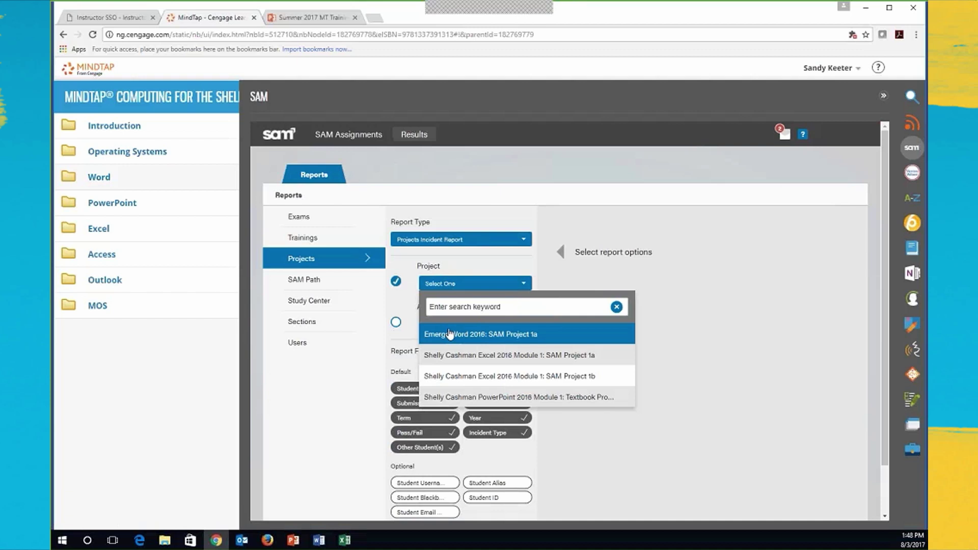
{"action": "left_click", "coordinate": [448, 359]}
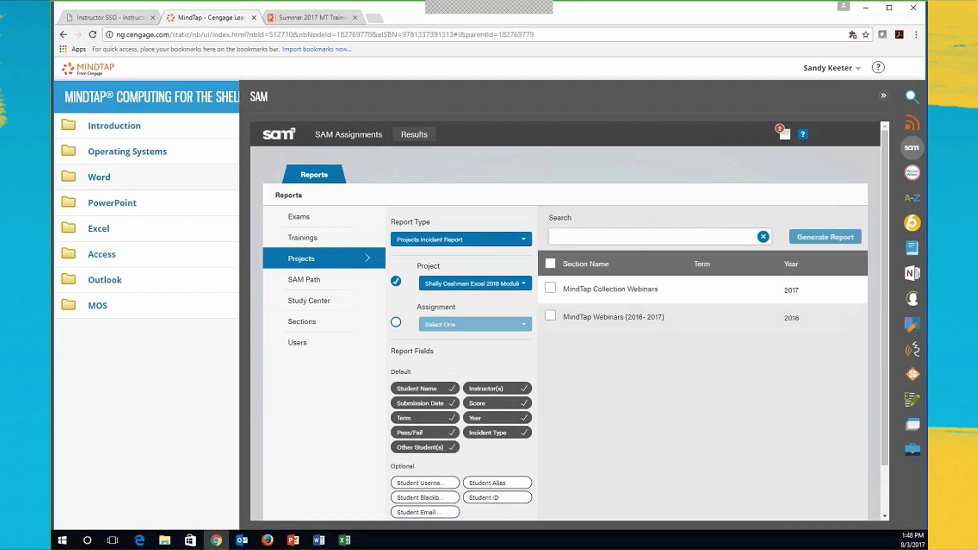
Step: Generate the incident report for the MindTap Webinars (2016- 2017) section, and close it after reading
{"action": "left_click", "coordinate": [550, 316]}
{"action": "left_click", "coordinate": [821, 238]}
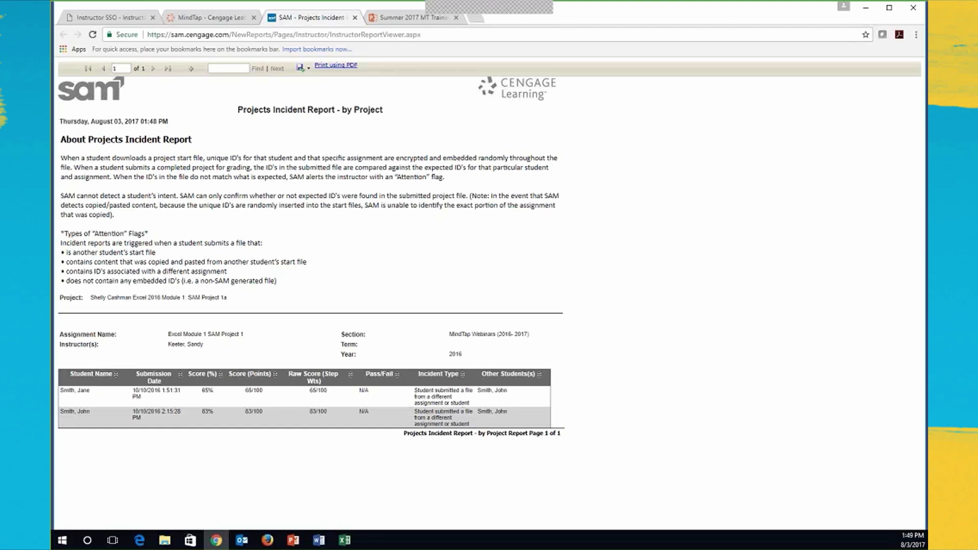
{"action": "left_click", "coordinate": [356, 18]}
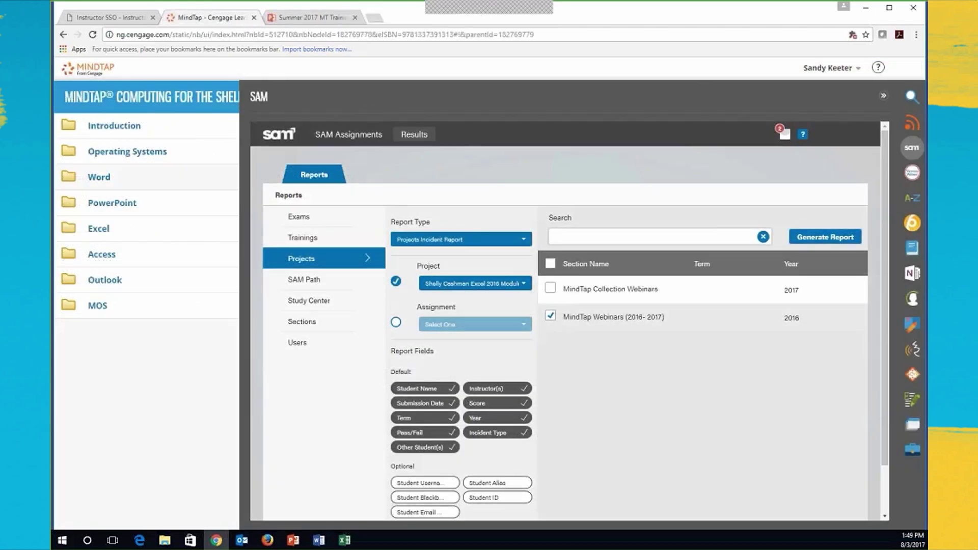